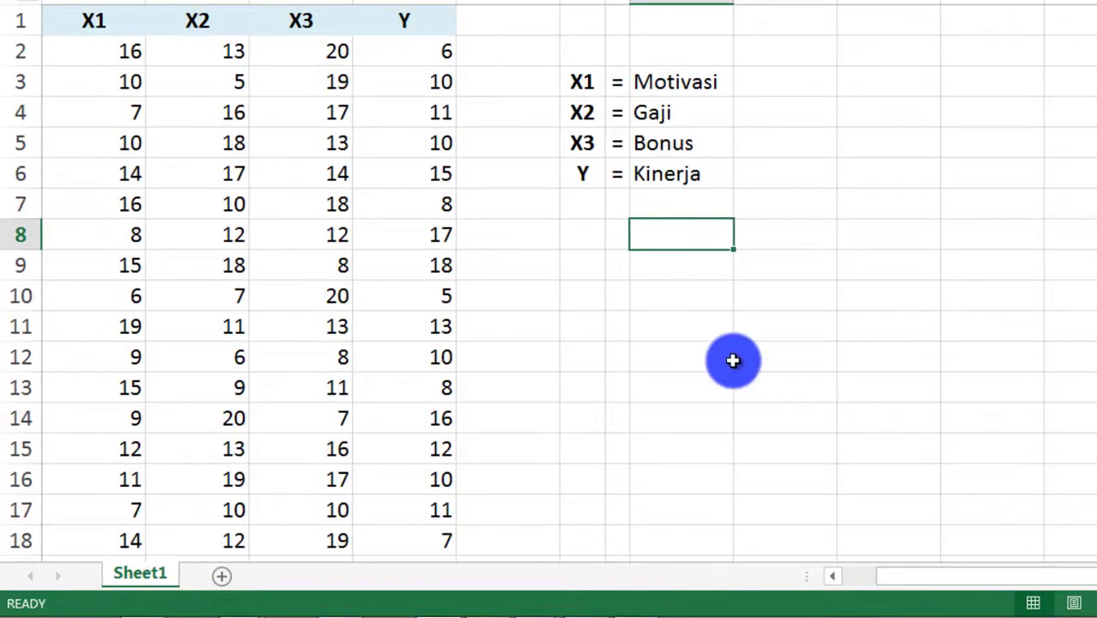
pyautogui.moveTo(890, 573); pyautogui.dragTo(859, 574)
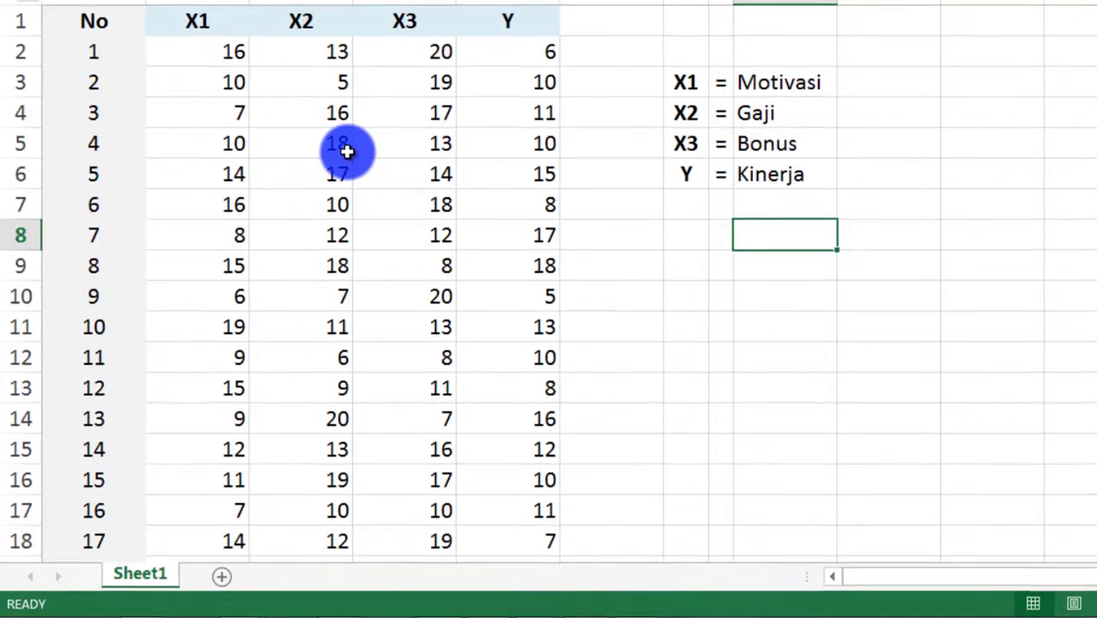
pyautogui.click(666, 352)
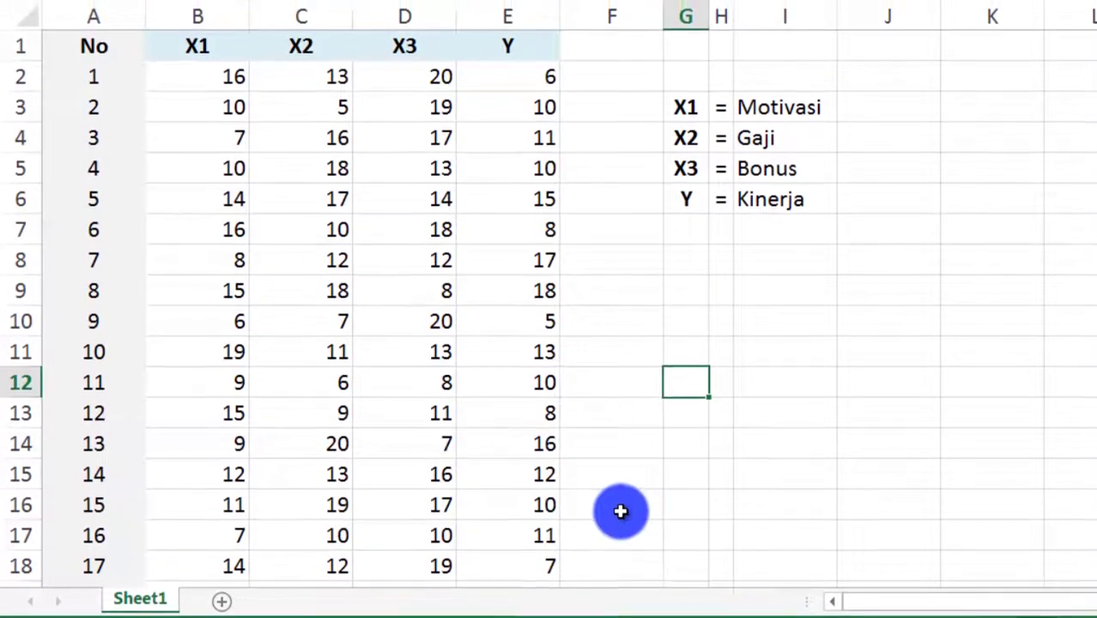
# - Switch to the SPSS Data Editor and define four variables named X1, X2, X3 and Y in the variable list
pyautogui.moveTo(538, 617)
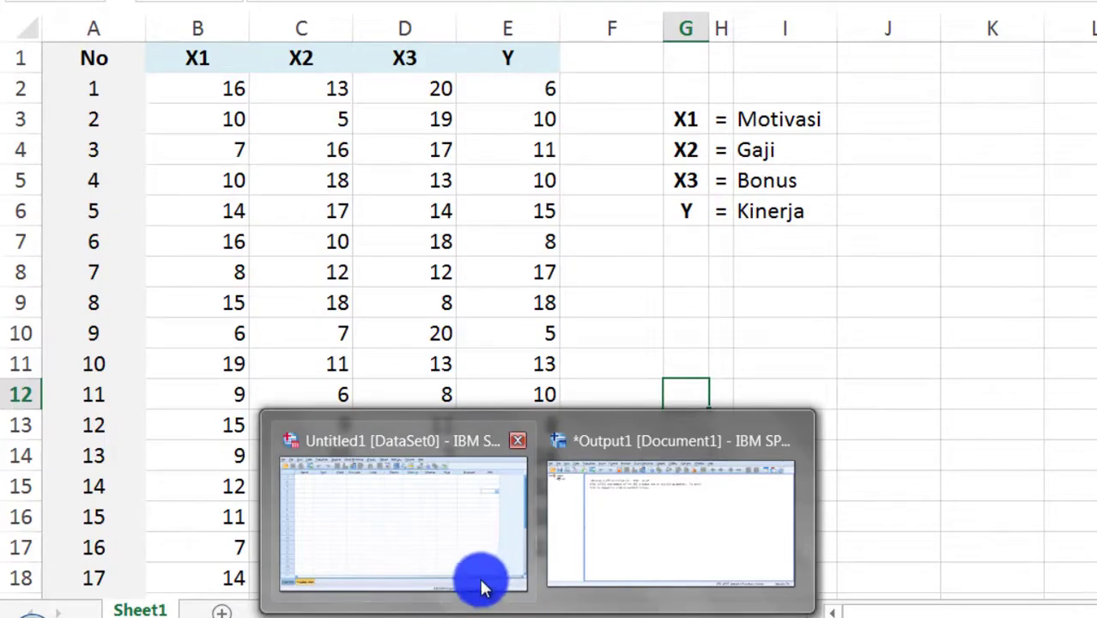
pyautogui.moveTo(477, 560)
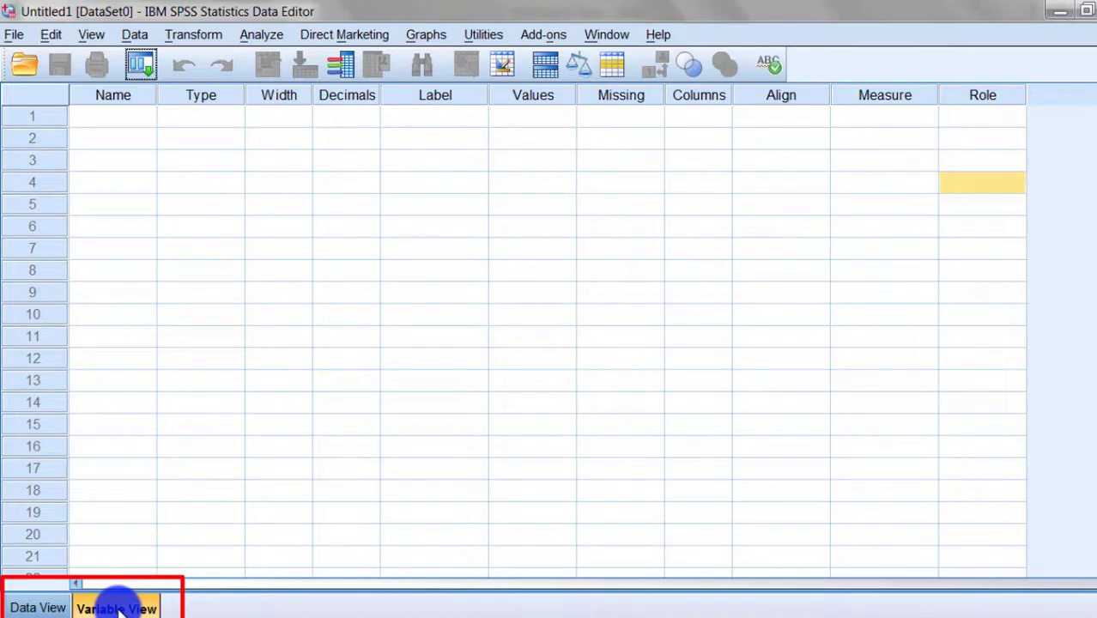
pyautogui.click(117, 115)
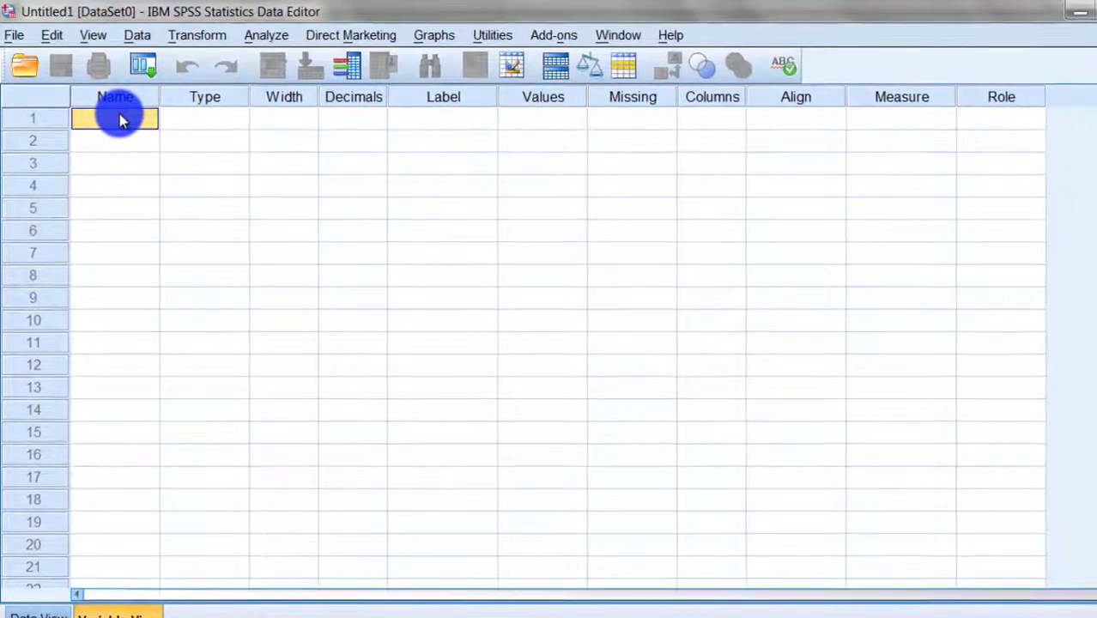
pyautogui.write('X')
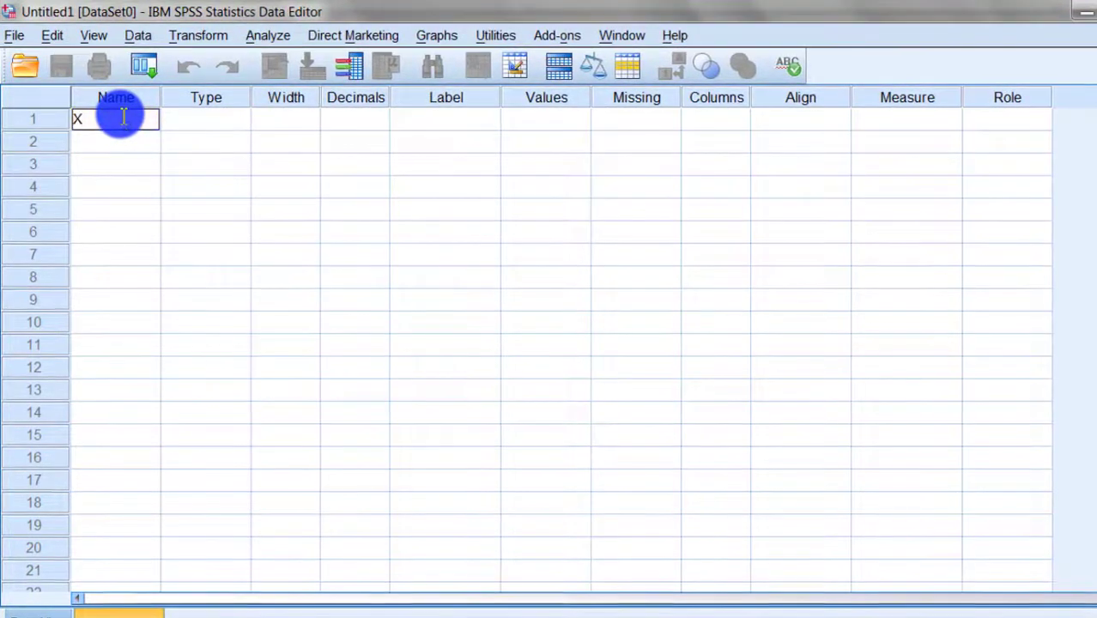
pyautogui.write('1')
pyautogui.click(123, 143)
pyautogui.write('X2')
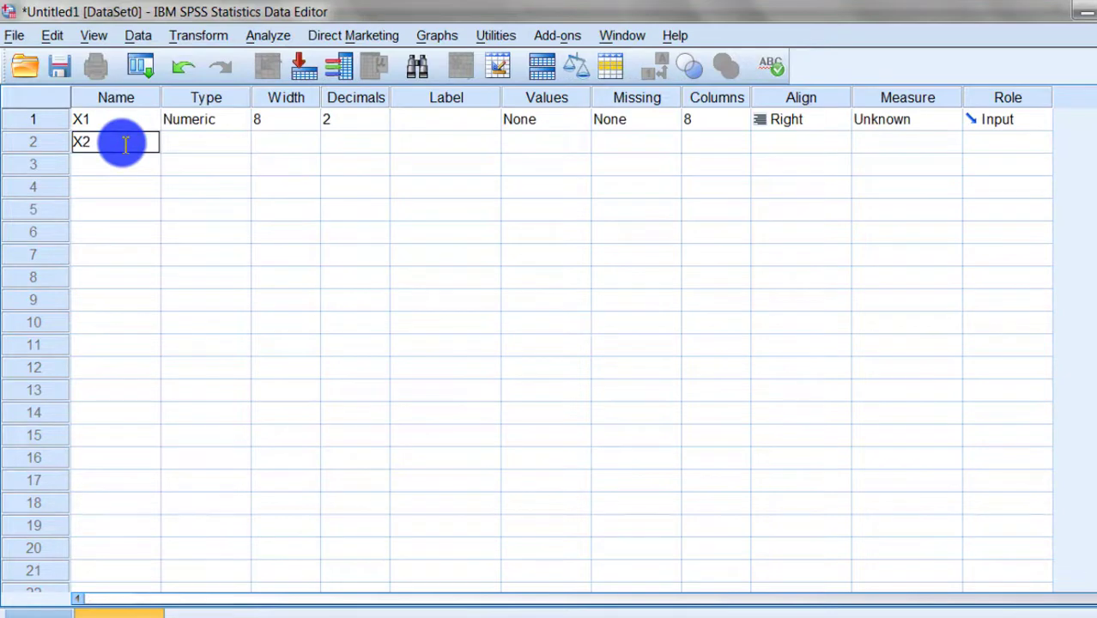
pyautogui.click(124, 164)
pyautogui.write('X3')
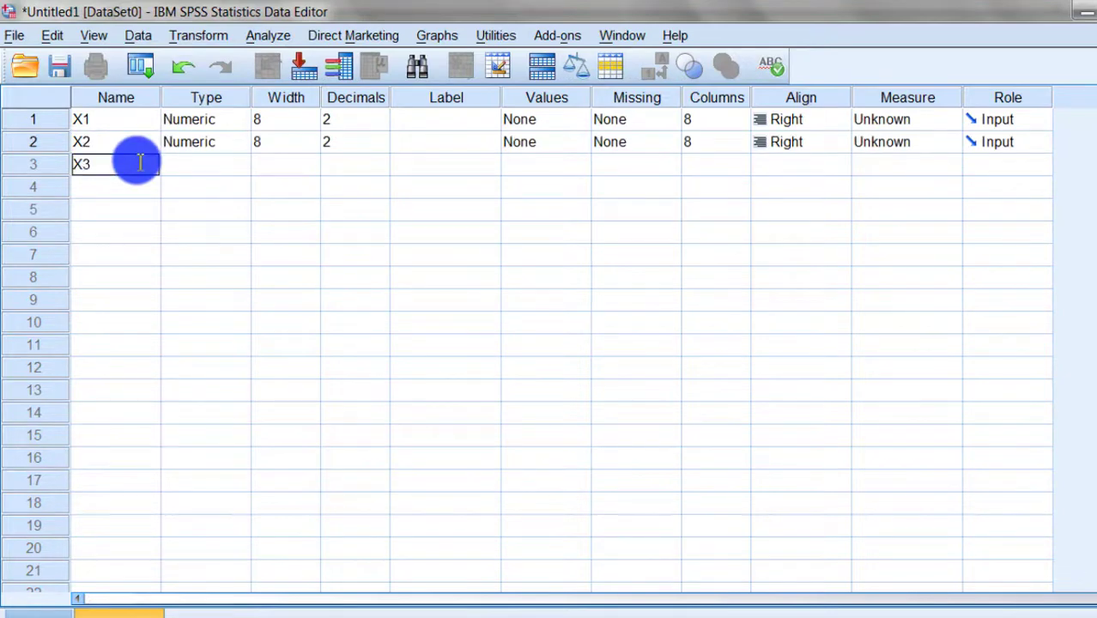
pyautogui.click(124, 189)
pyautogui.write('Y')
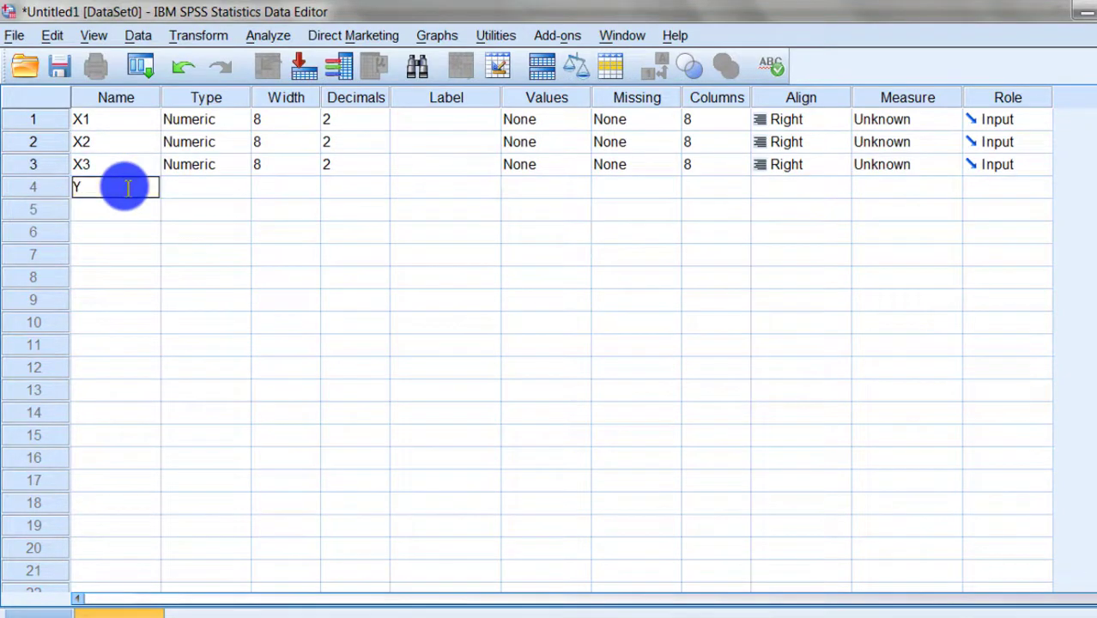
pyautogui.click(364, 230)
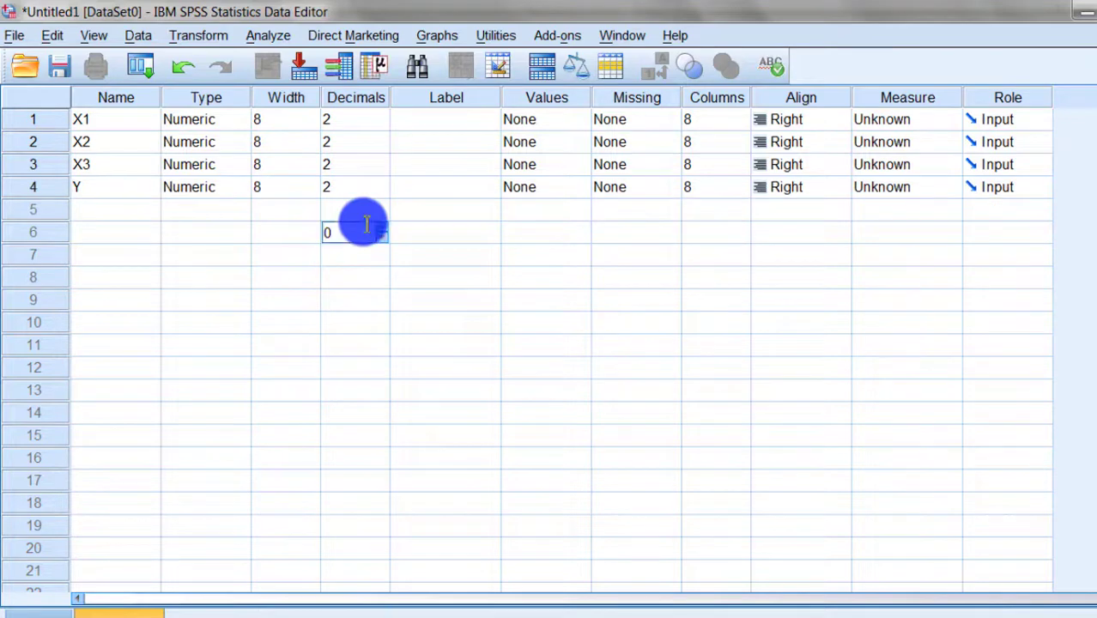
pyautogui.click(141, 126)
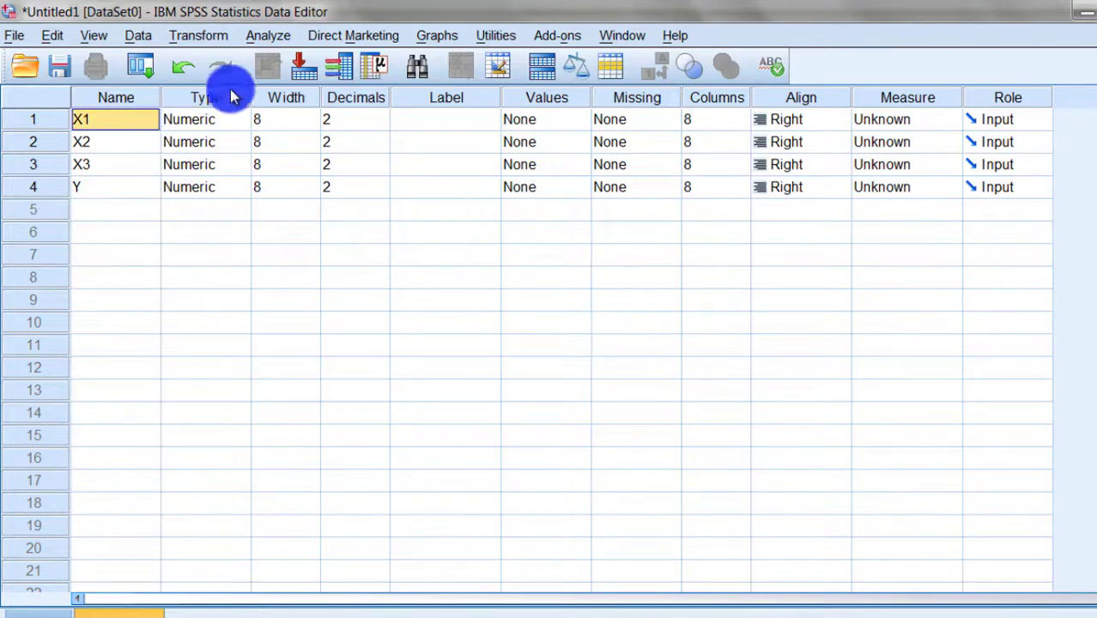
# - Label the variables X1, X2, X3 and Y as Motivasi, Gaji, Bonus and Kinerja respectively
pyautogui.click(424, 123)
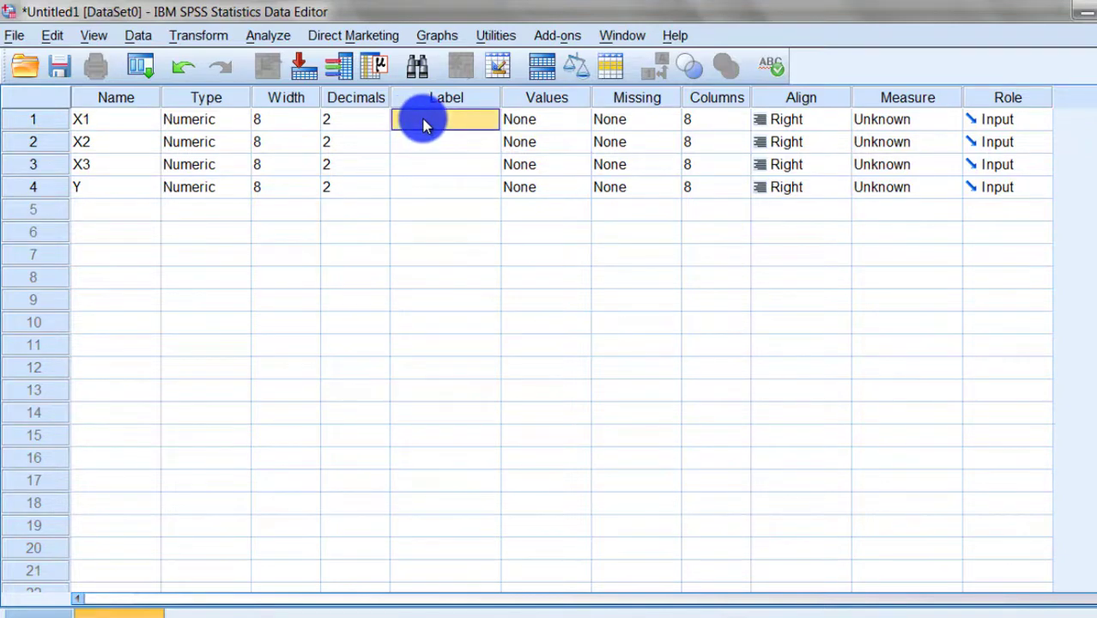
pyautogui.write('Motivasi')
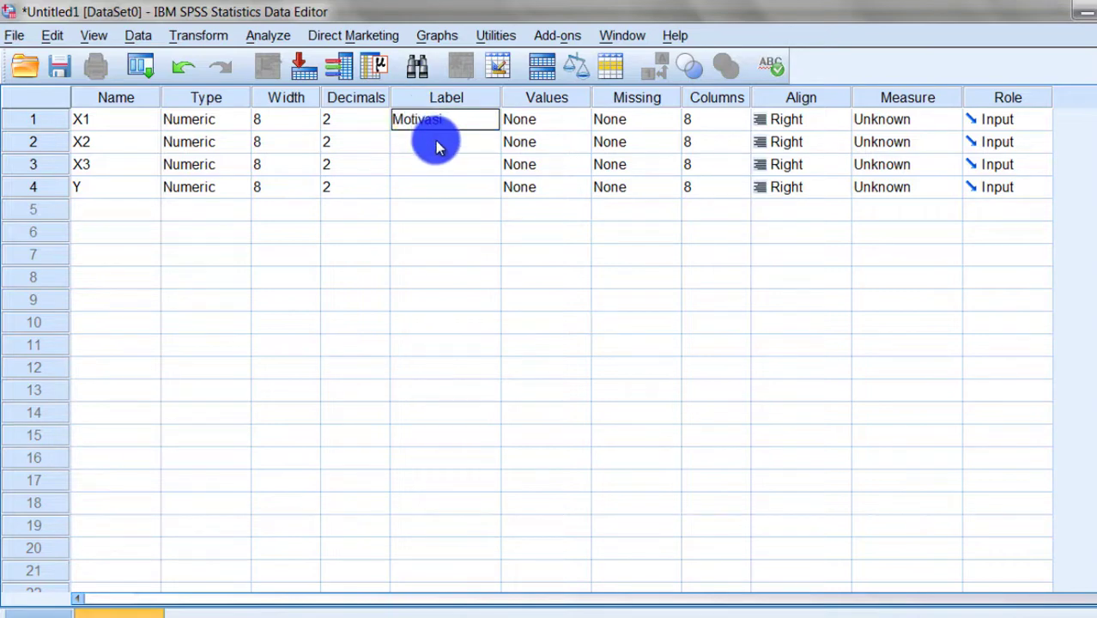
pyautogui.click(437, 146)
pyautogui.write('Gaj')
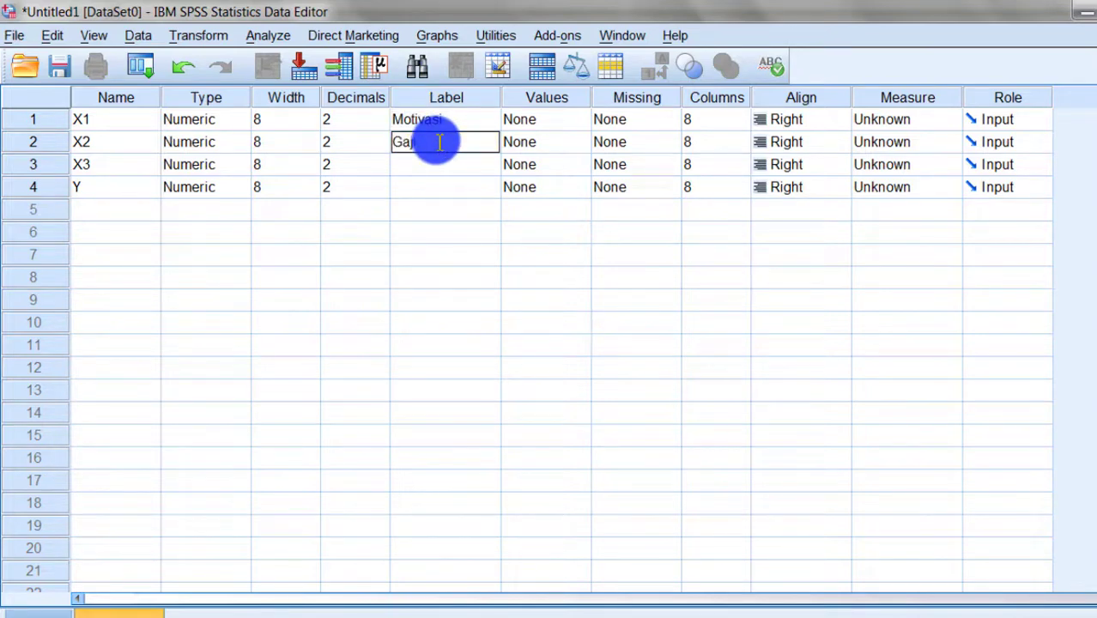
pyautogui.click(432, 164)
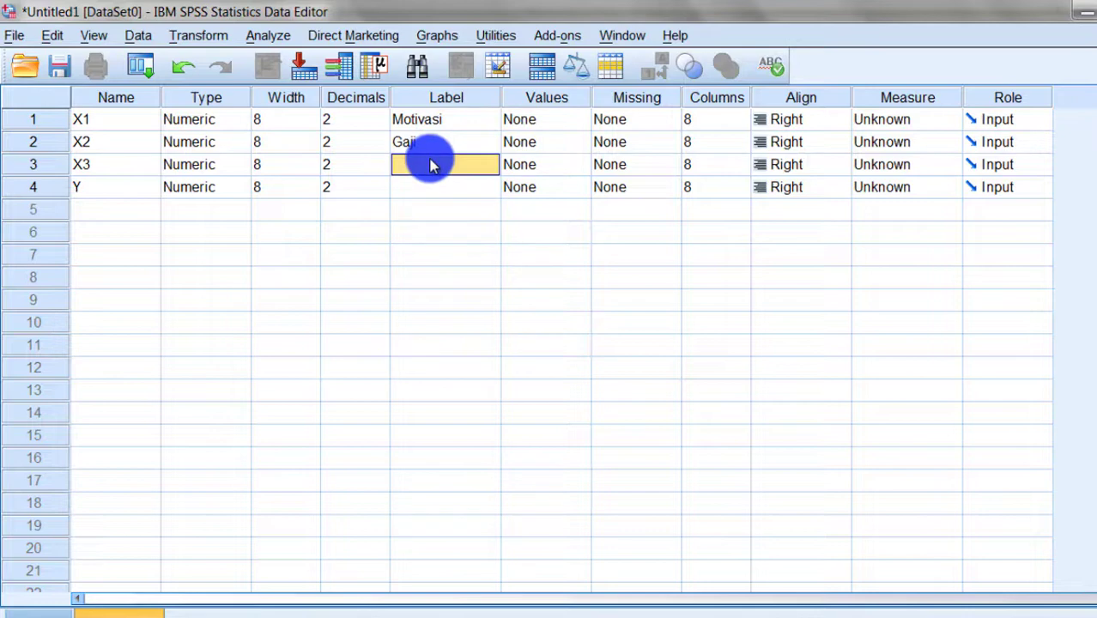
pyautogui.write('Bonus')
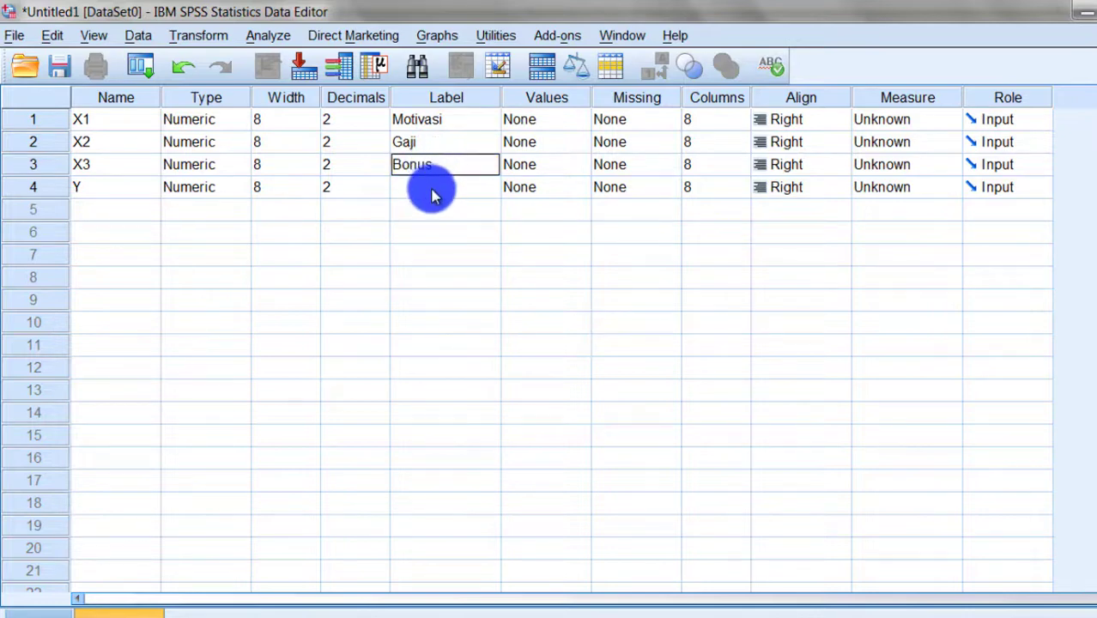
pyautogui.click(432, 189)
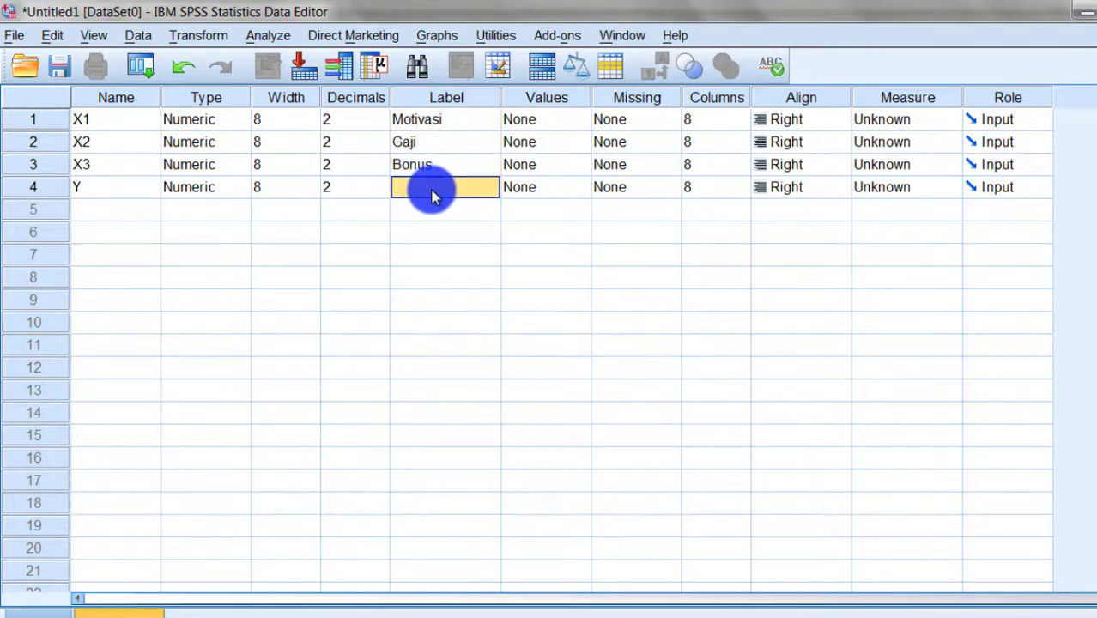
pyautogui.write('Kinerja')
pyautogui.click(360, 227)
pyautogui.click(360, 228)
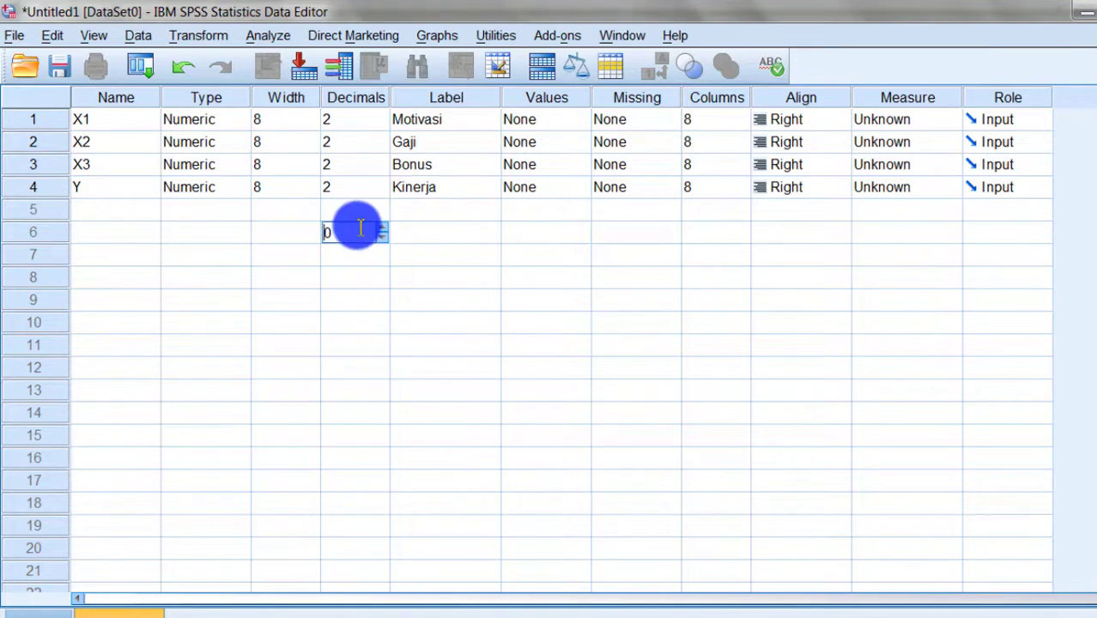
# - Set the number of decimals to 0 for all four variables, X1, X2, X3 and Y
pyautogui.click(381, 127)
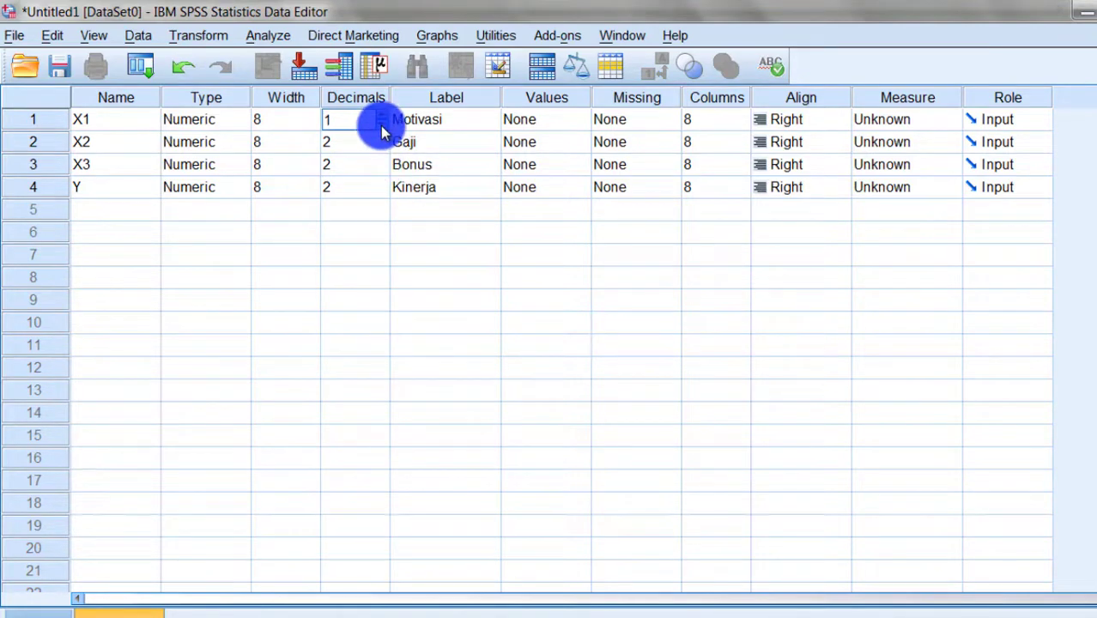
pyautogui.click(381, 129)
pyautogui.click(381, 149)
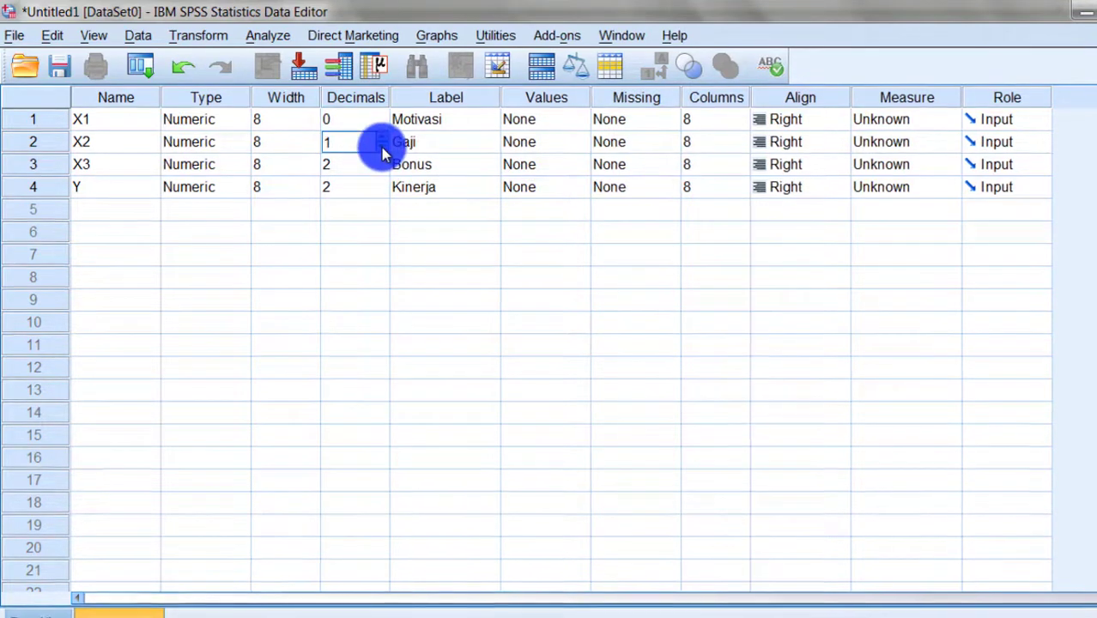
pyautogui.click(381, 150)
pyautogui.doubleClick(381, 172)
pyautogui.doubleClick(381, 194)
pyautogui.click(394, 233)
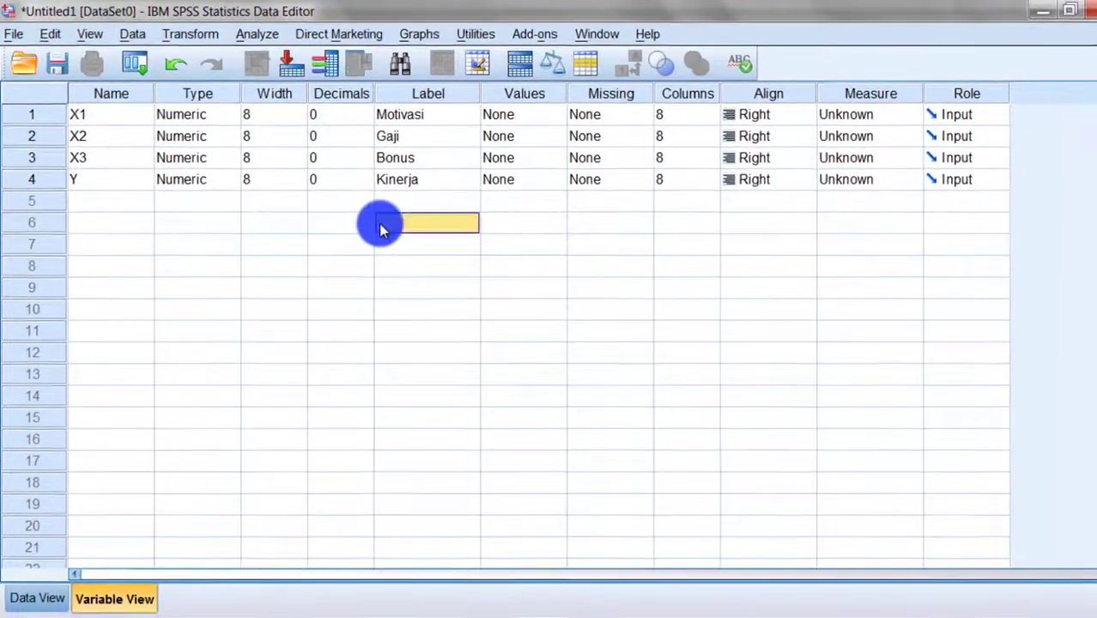
# - Show the SPSS data grid, switch to the Normalitas Data workbook in Excel and copy the X1 to Y values in B2:E41
pyautogui.click(41, 587)
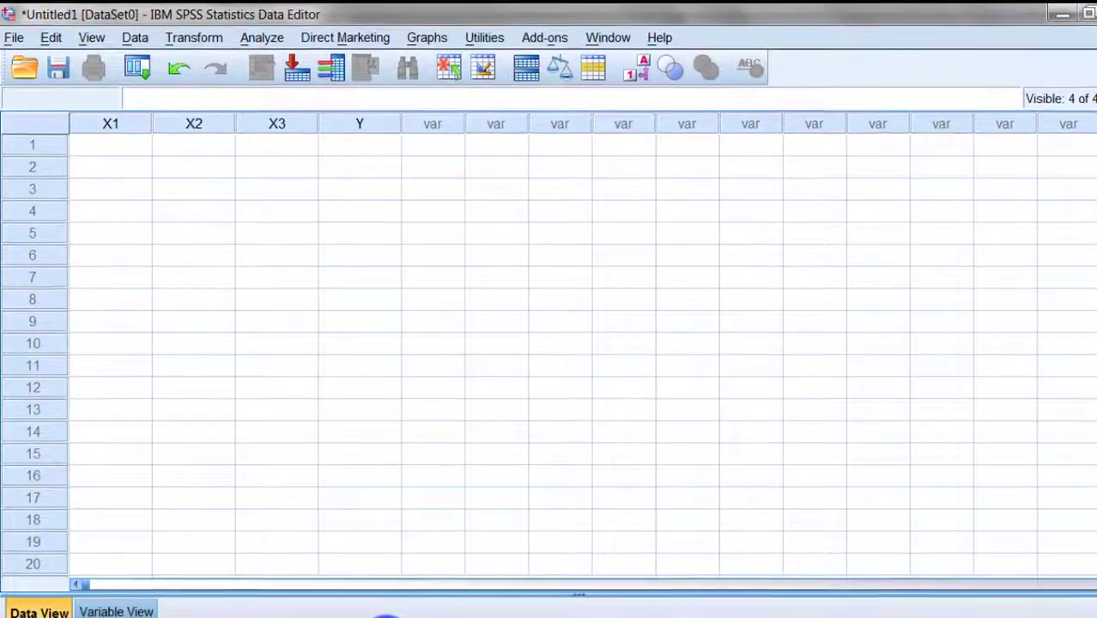
pyautogui.click(387, 617)
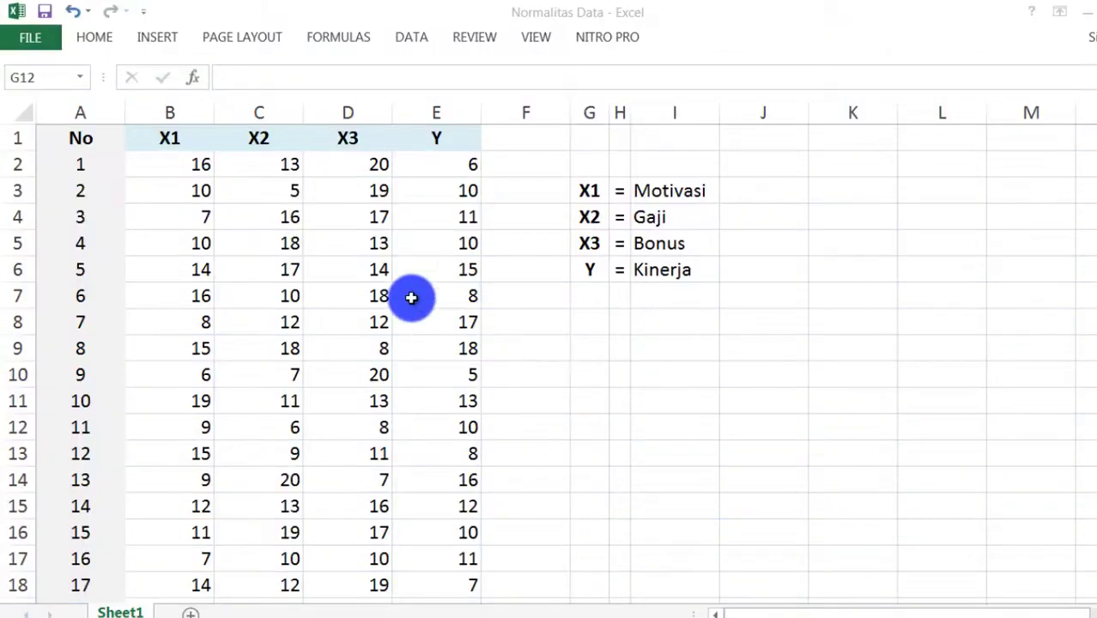
pyautogui.click(162, 166)
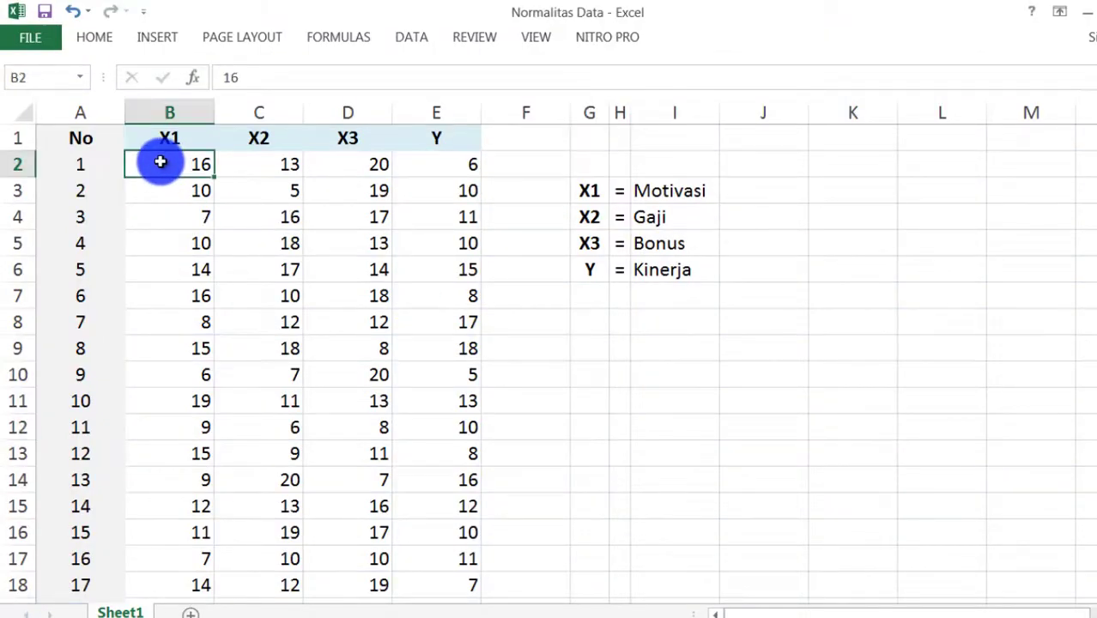
pyautogui.moveTo(318, 168); pyautogui.dragTo(400, 547)
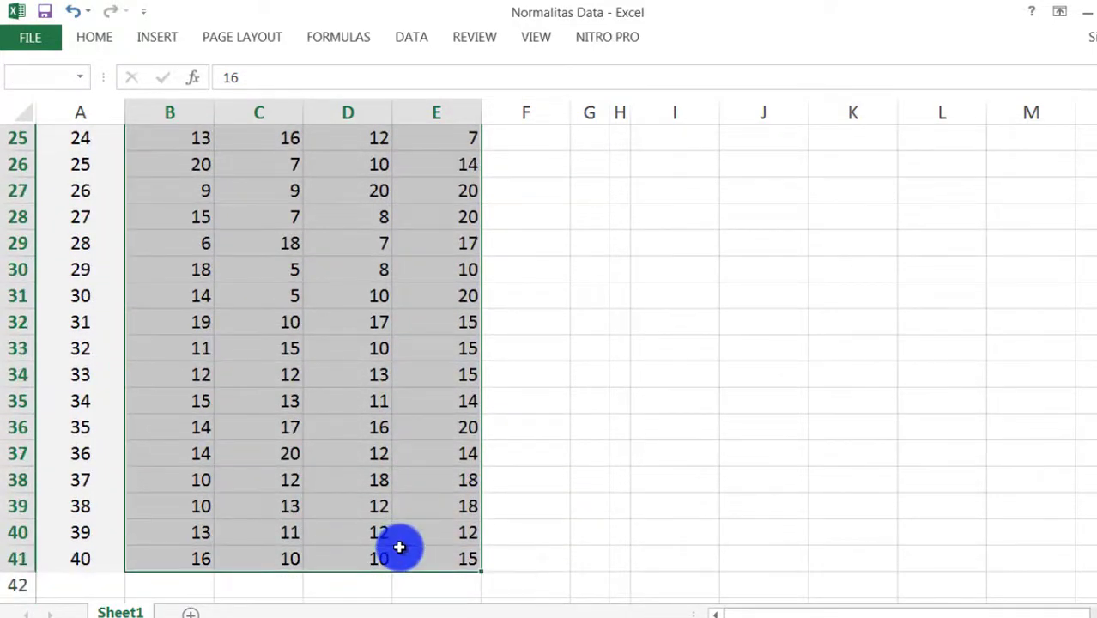
pyautogui.hotkey('ctrl', 'c')
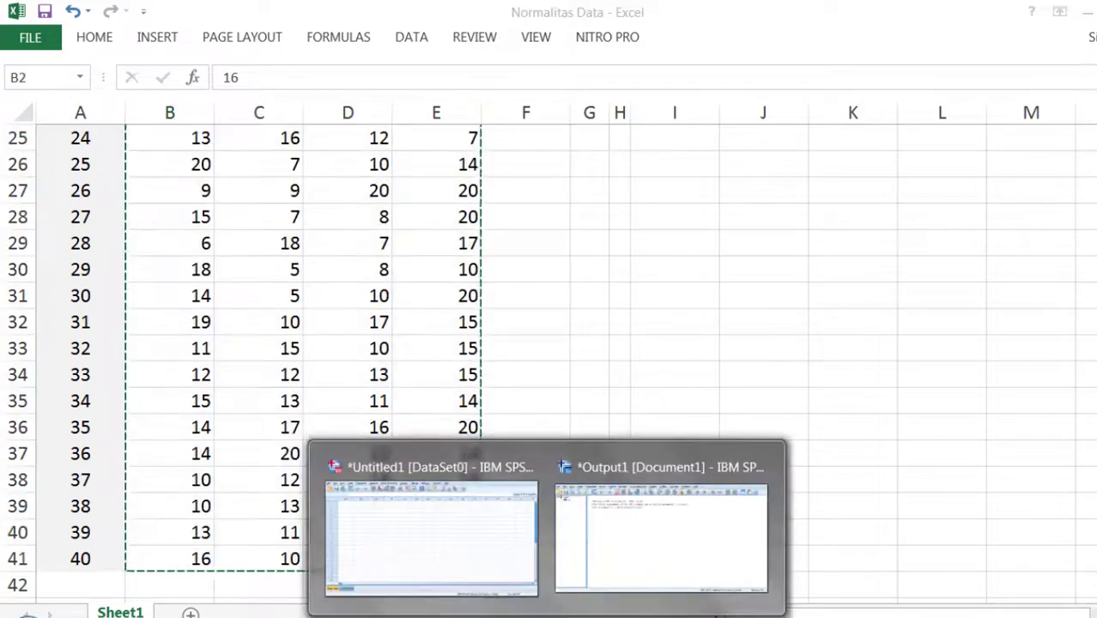
# - Return to the SPSS Data Editor, paste the copied values starting at row 1 of X1, and check the rows through to the last case
pyautogui.click(452, 549)
pyautogui.click(132, 139)
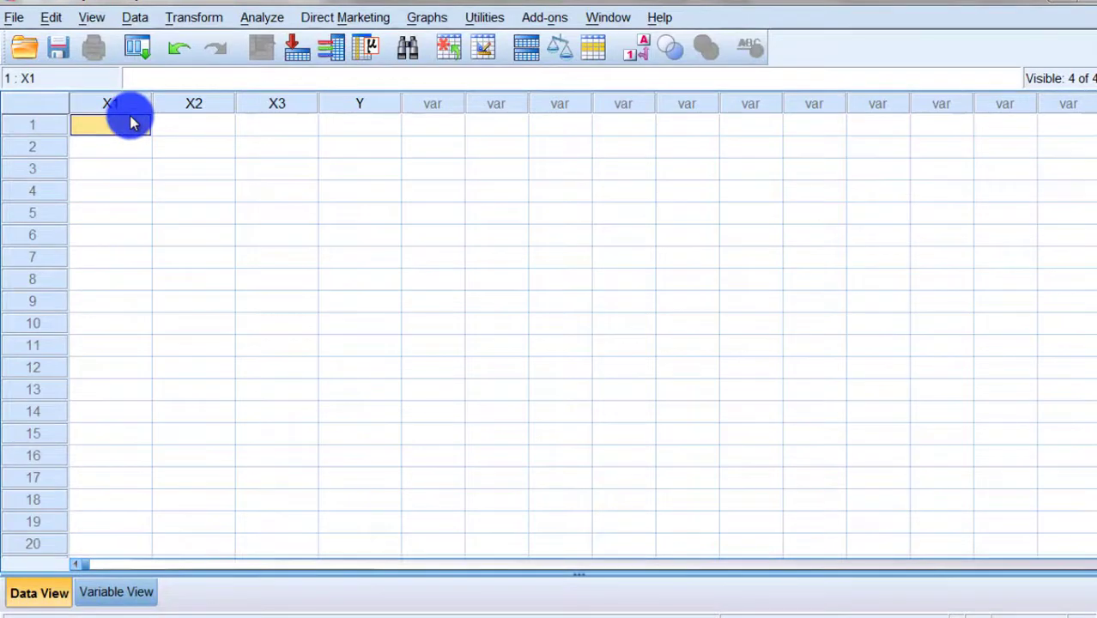
pyautogui.hotkey('ctrl', 'v')
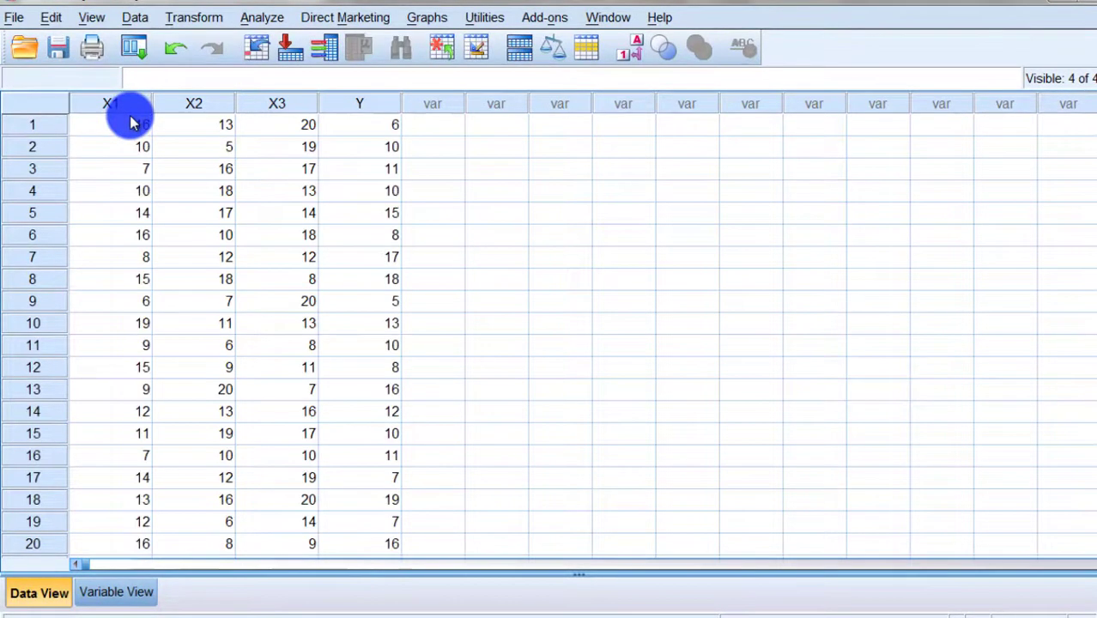
pyautogui.click(445, 166)
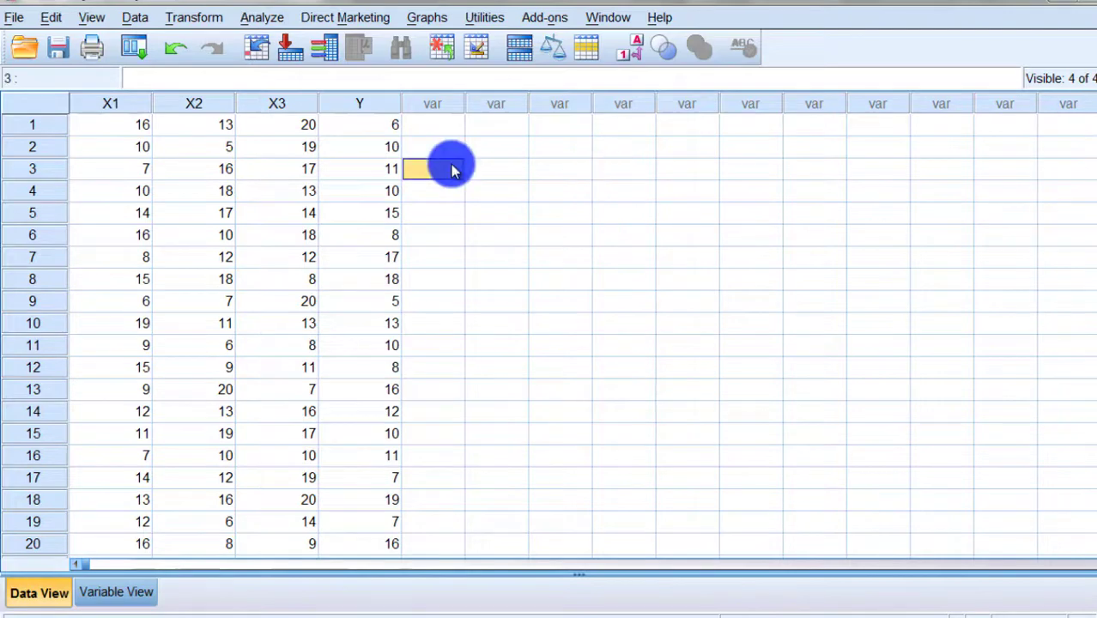
pyautogui.scroll(-3, 583, 337)
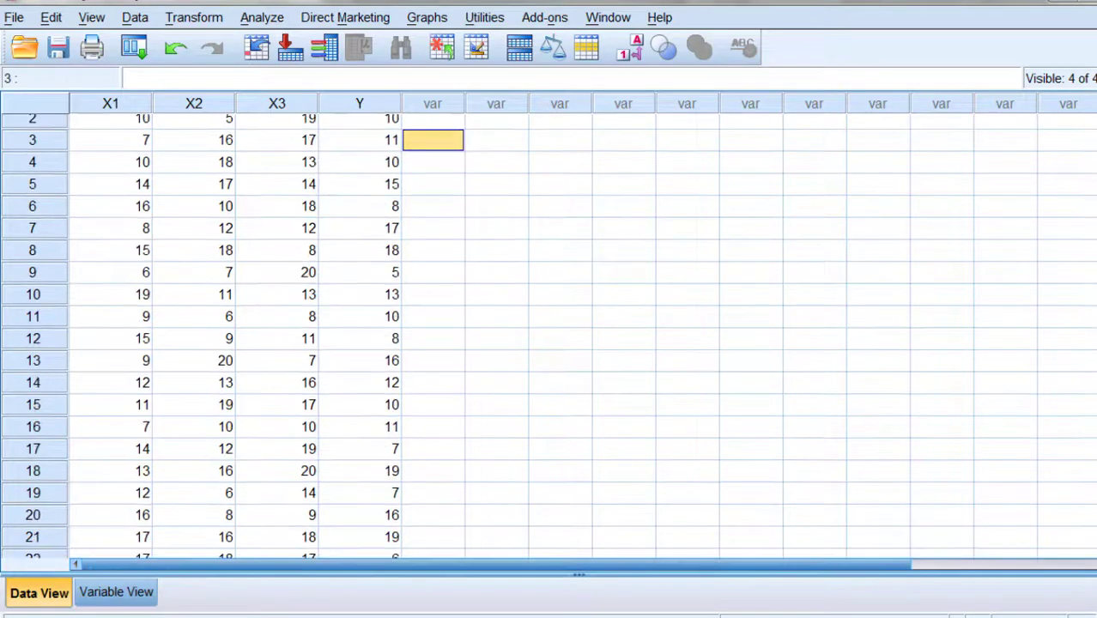
pyautogui.scroll(-5, 583, 337)
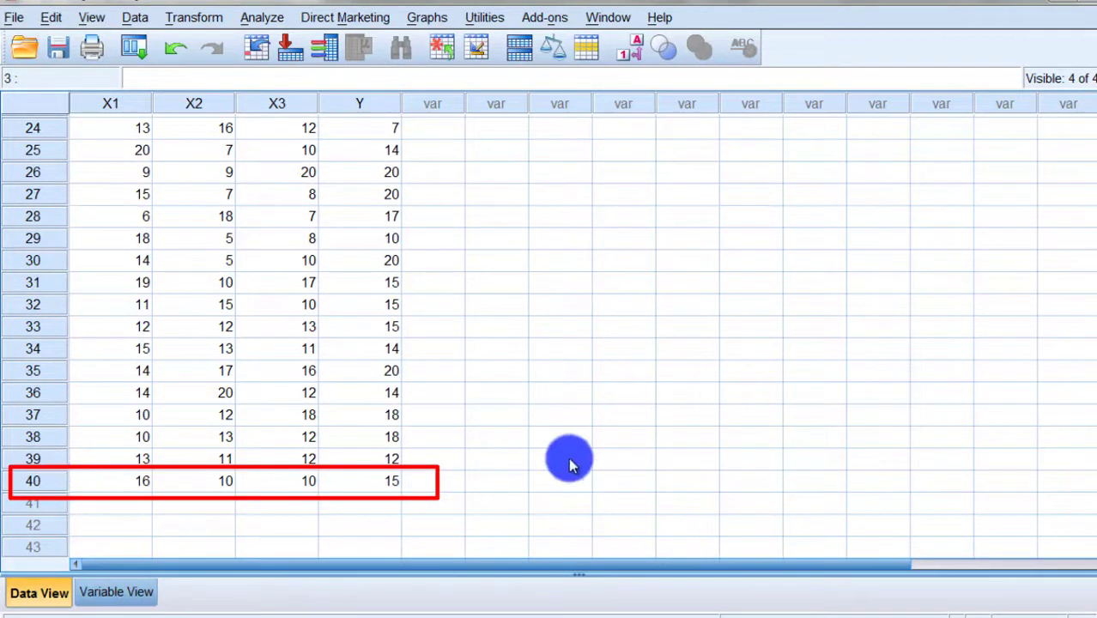
pyautogui.scroll(7, 549, 336)
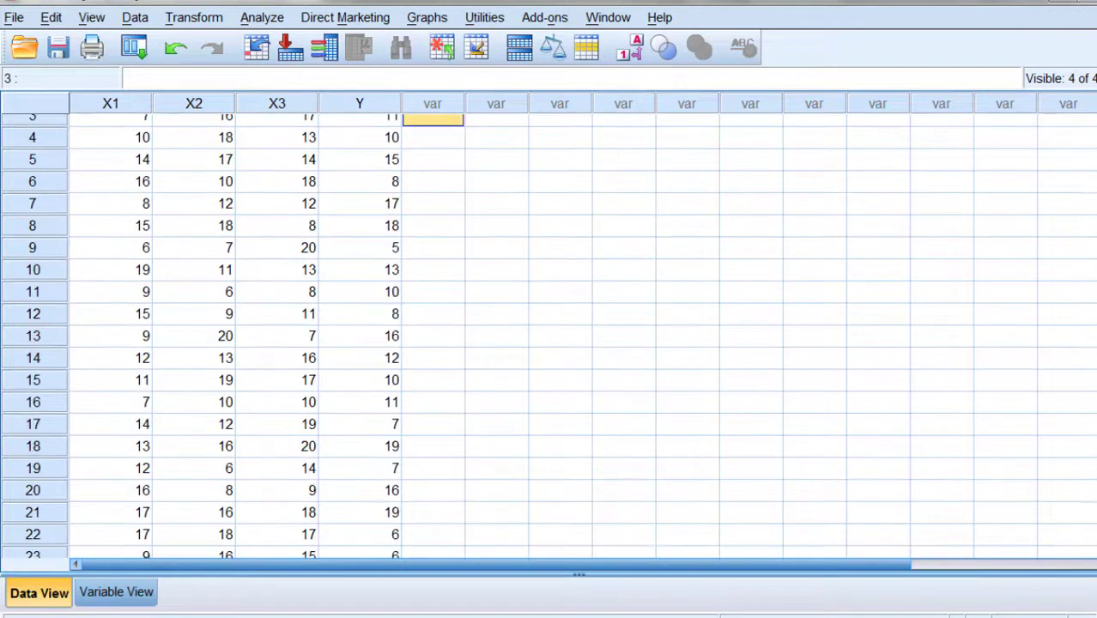
pyautogui.scroll(1, 548, 336)
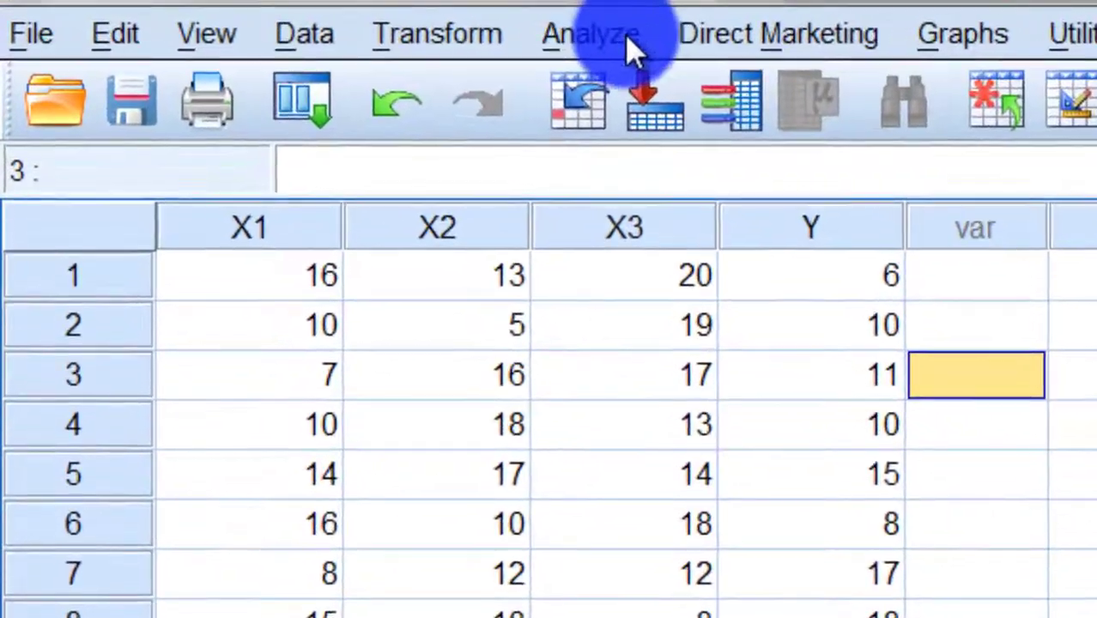
# - Start a linear regression analysis and assign Kinerja [Y] as the dependent variable
pyautogui.click(592, 34)
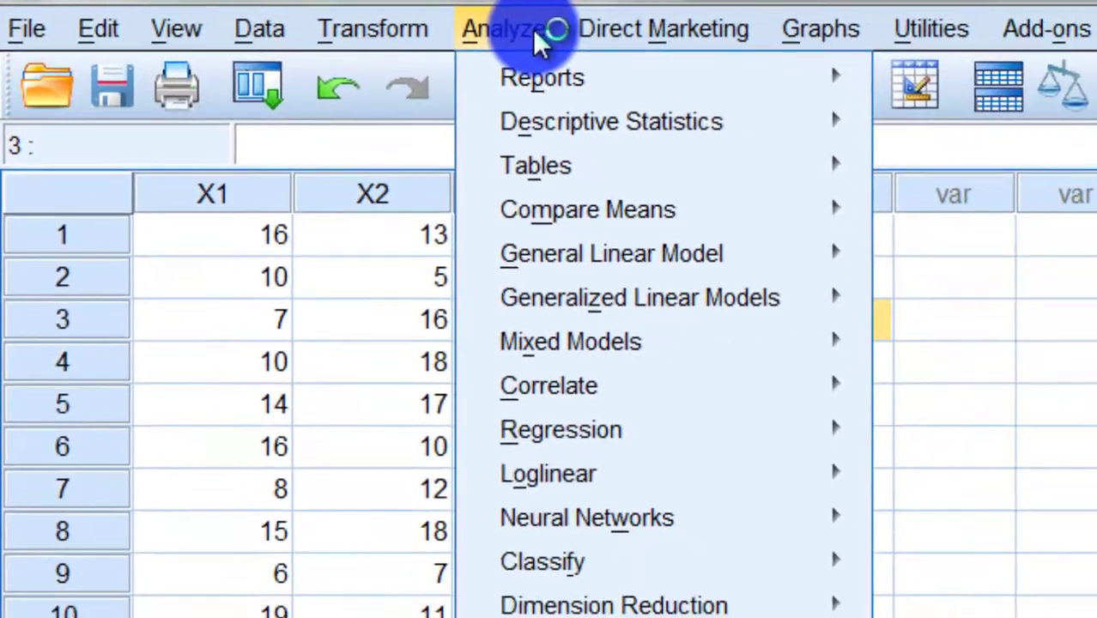
pyautogui.moveTo(849, 518)
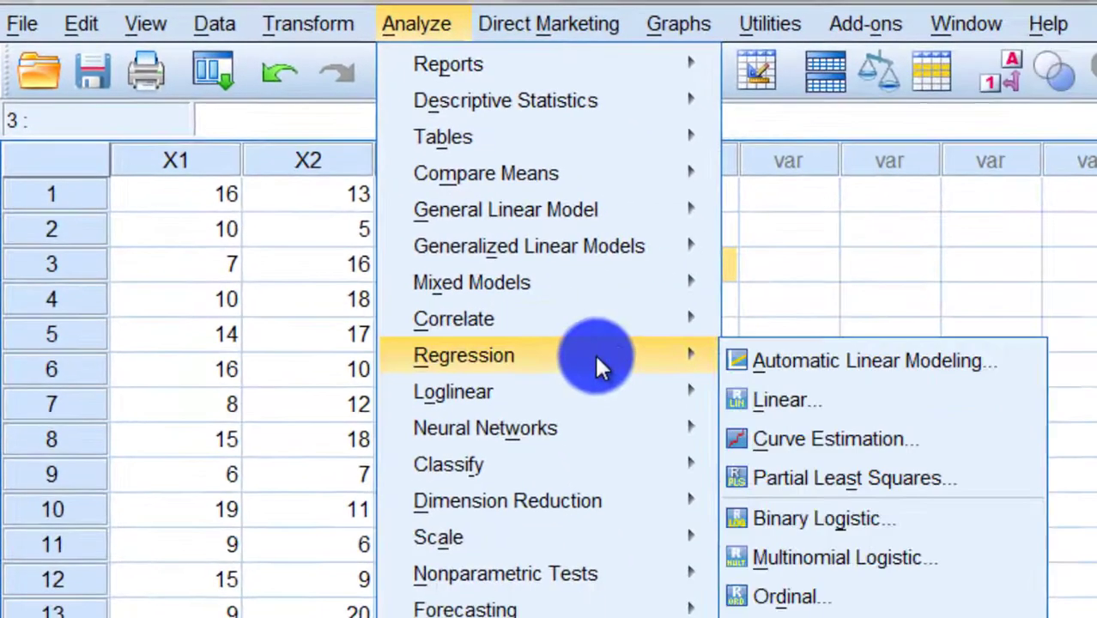
pyautogui.click(781, 404)
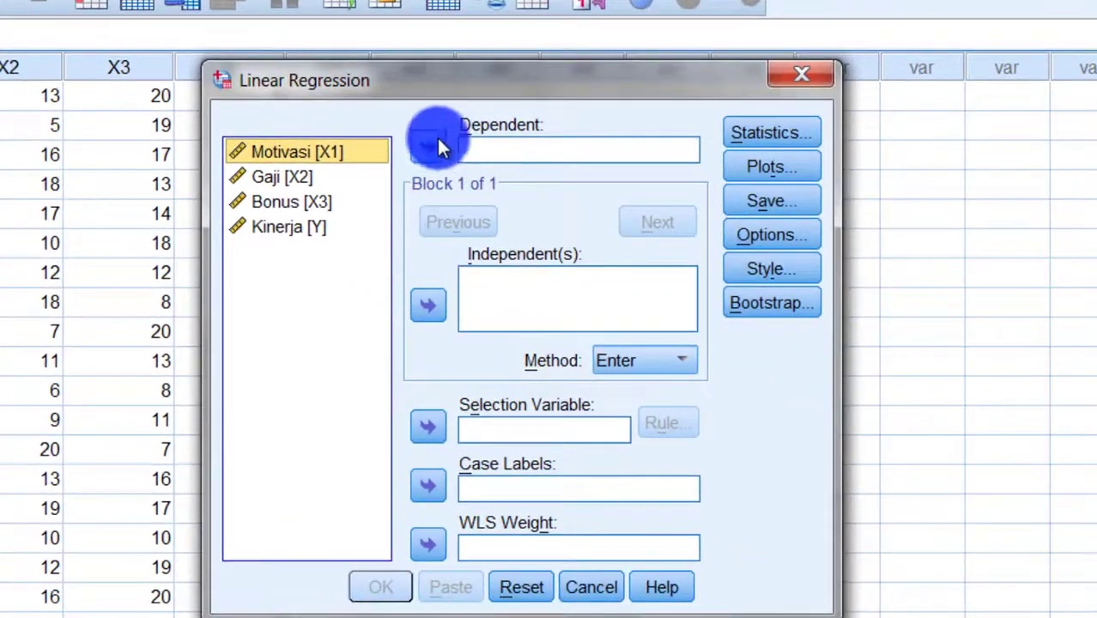
pyautogui.moveTo(427, 96); pyautogui.dragTo(578, 99)
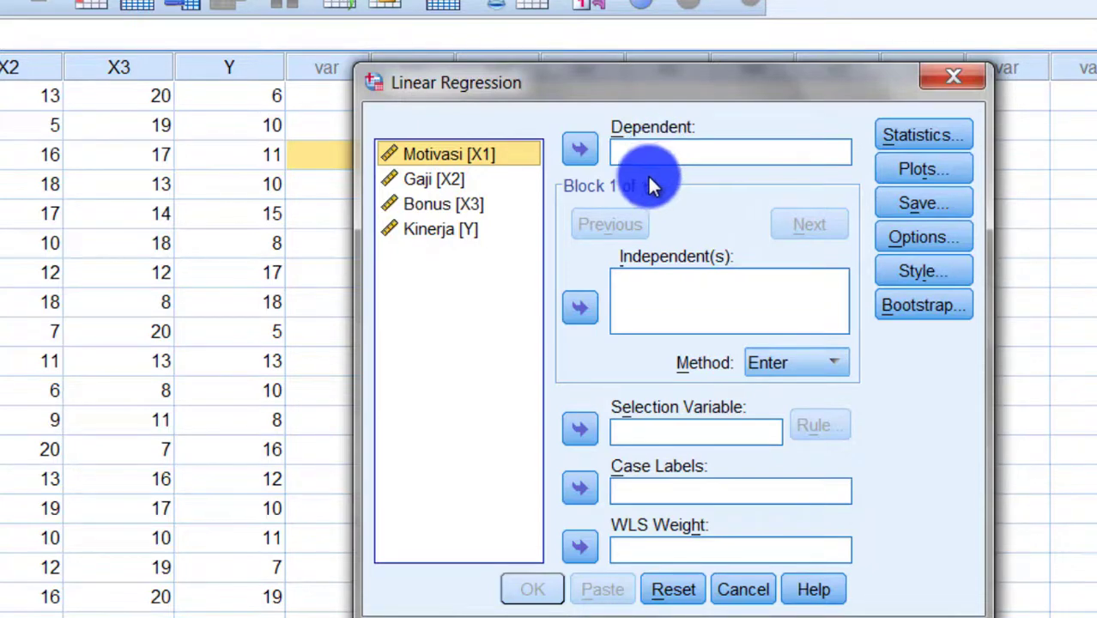
pyautogui.click(443, 231)
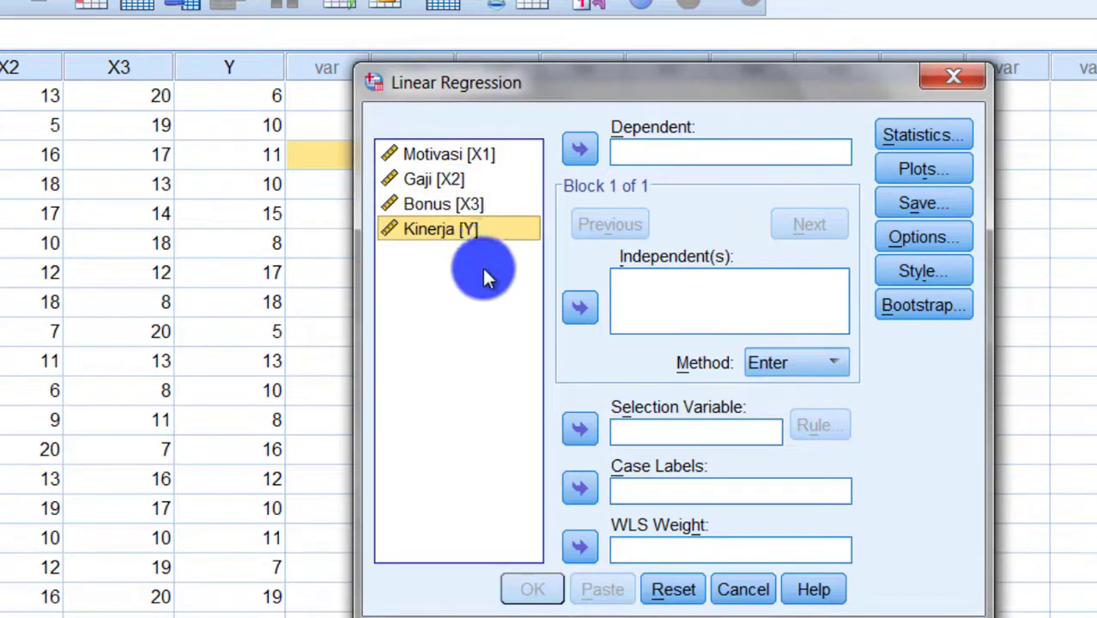
pyautogui.click(580, 152)
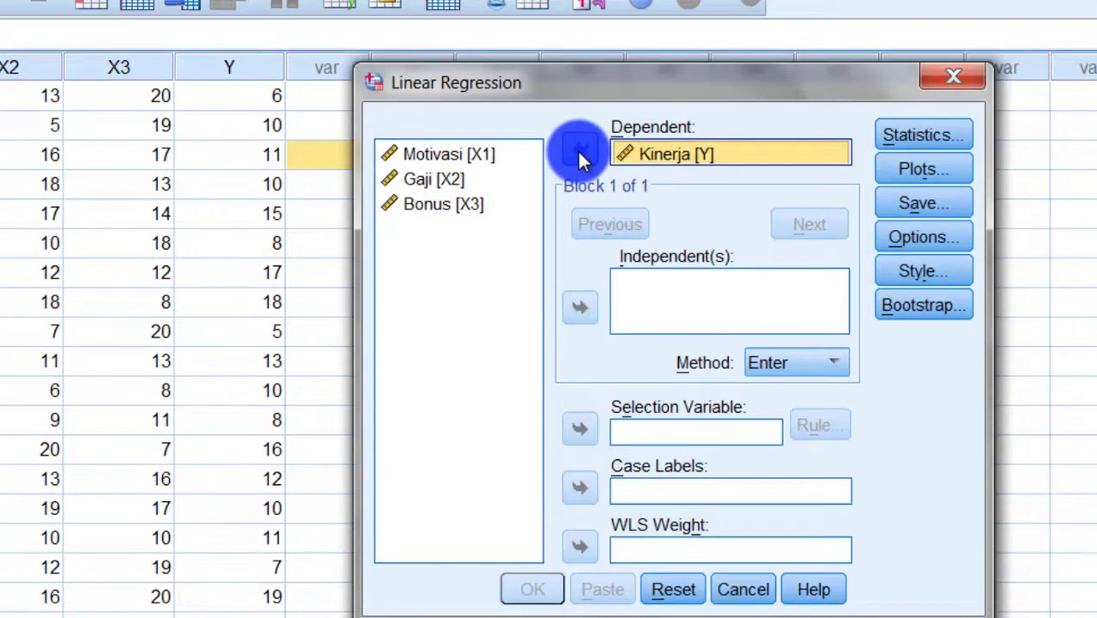
# - Add Motivasi [X1], Gaji [X2] and Bonus [X3] together as the independent variables of the regression
pyautogui.click(451, 154)
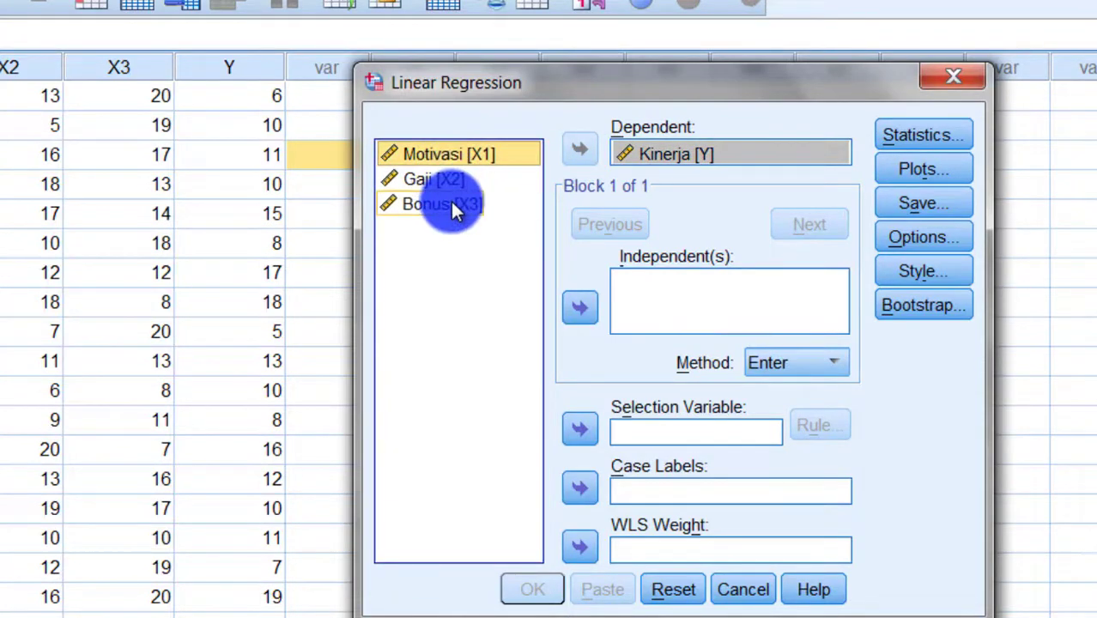
pyautogui.hotkey('ctrl', 'a')
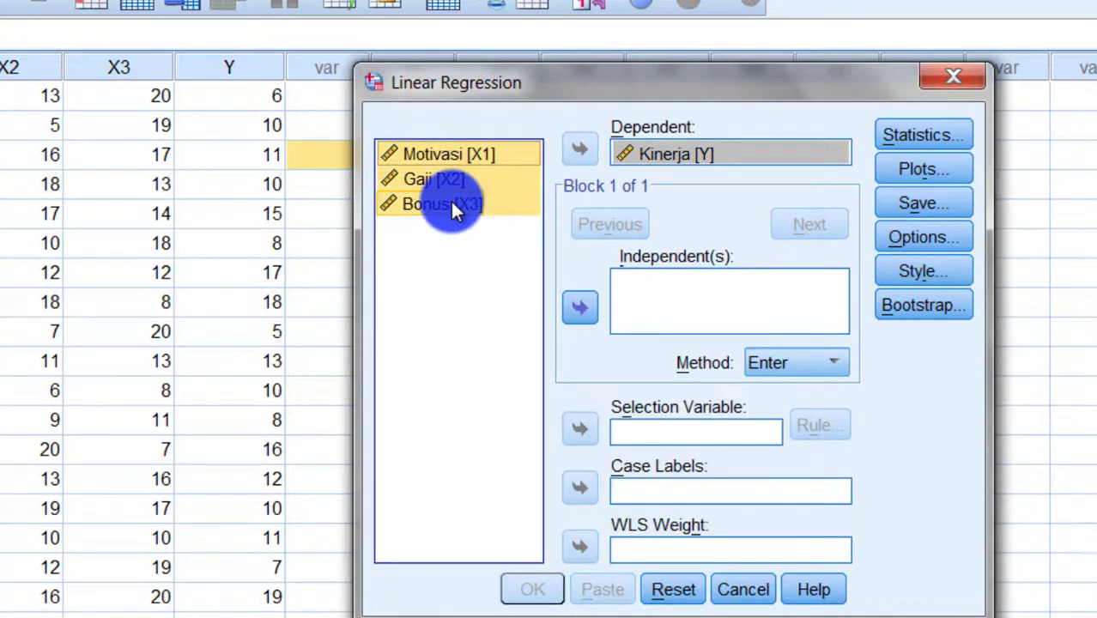
pyautogui.click(581, 310)
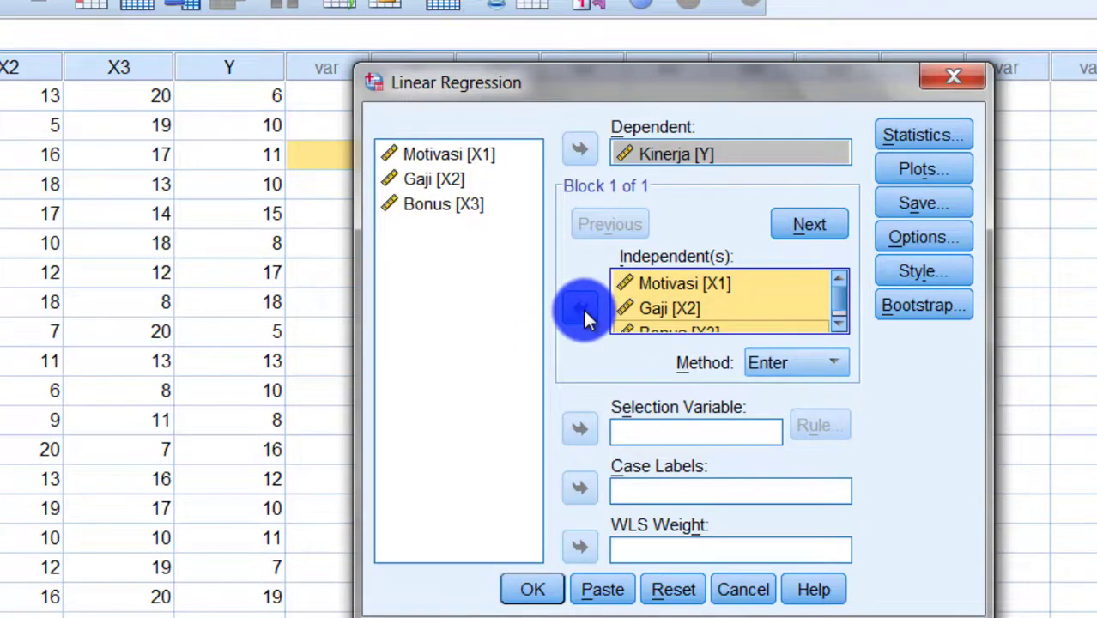
# - Set the regression to save unstandardized residuals and run it
pyautogui.click(944, 204)
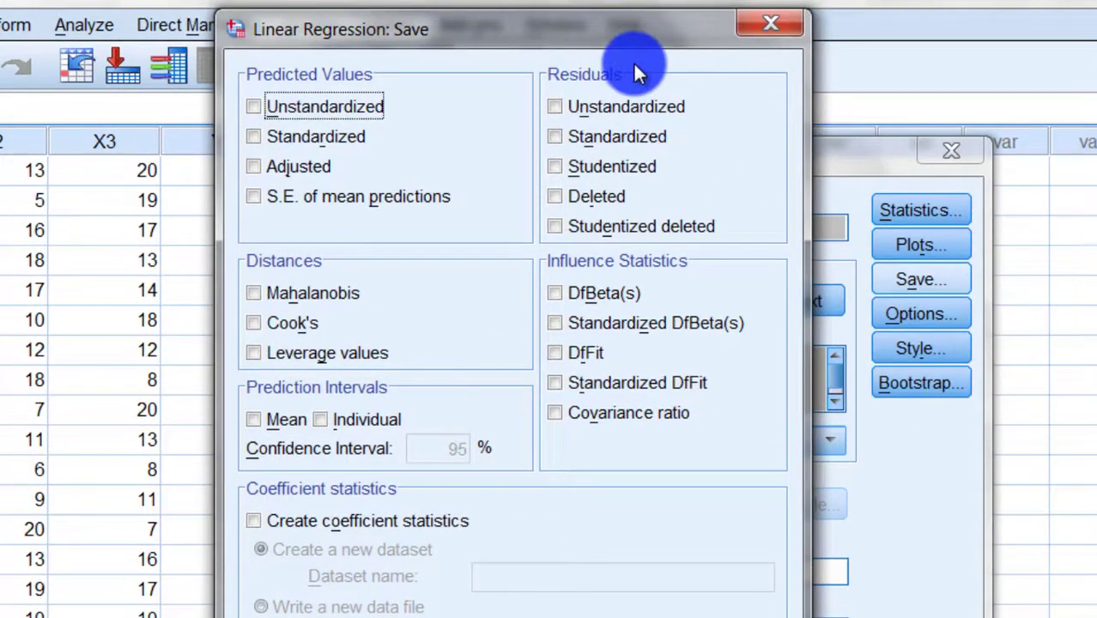
pyautogui.click(555, 107)
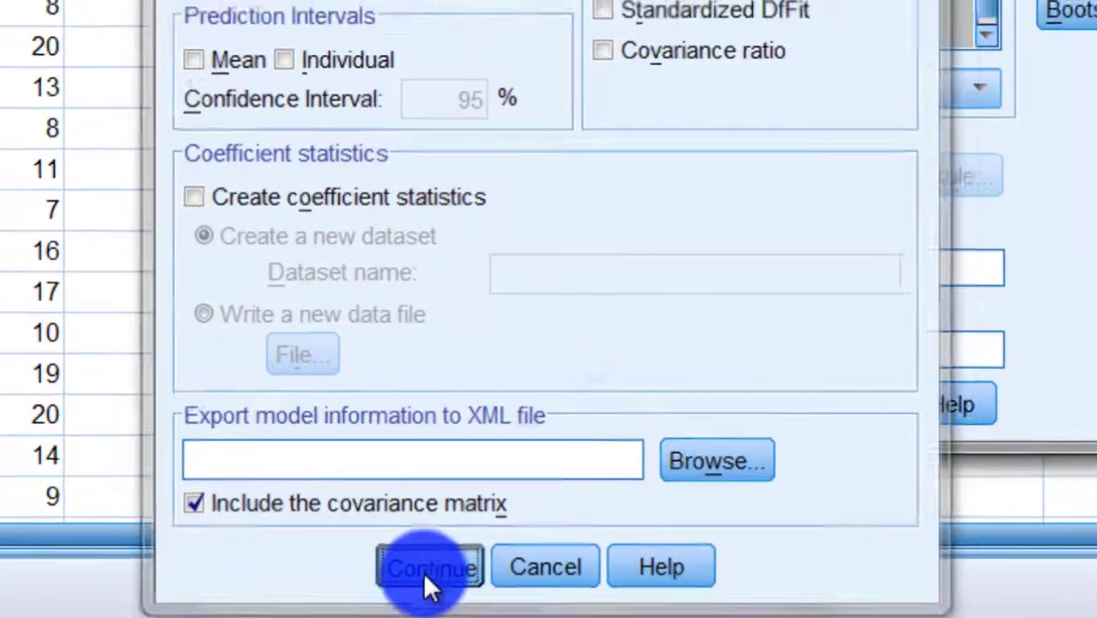
pyautogui.click(433, 559)
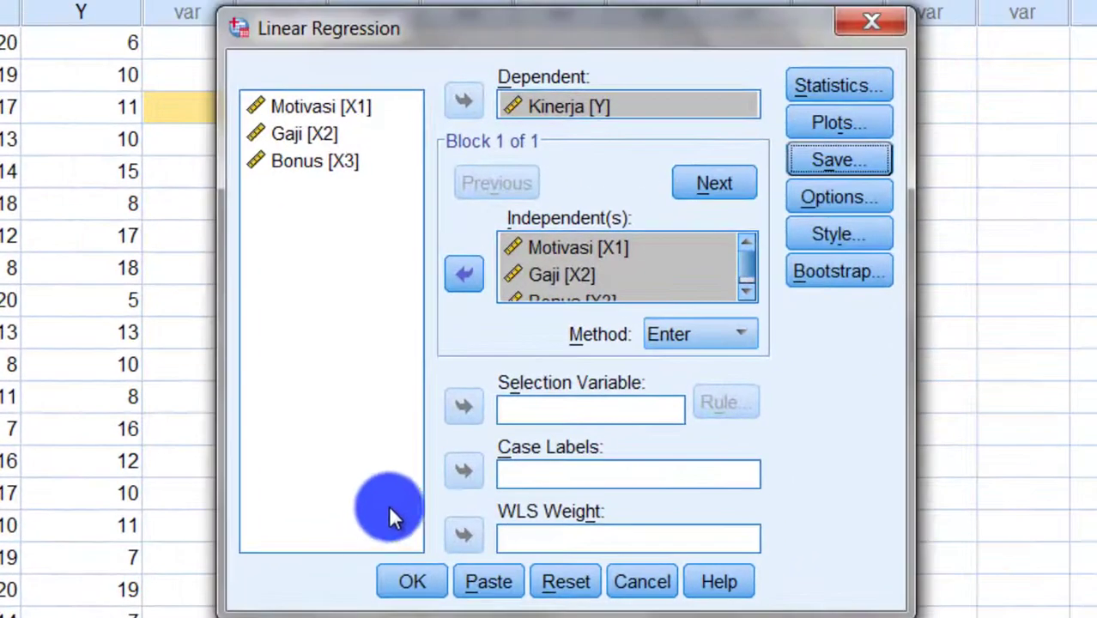
pyautogui.click(417, 581)
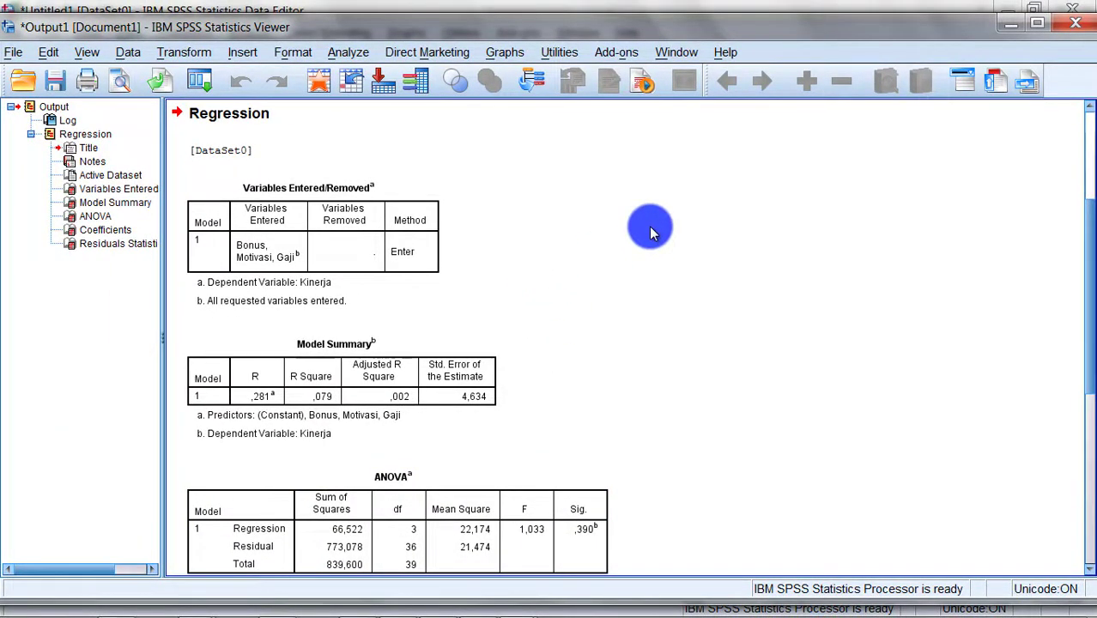
# - Look through the regression output, return to the Data Editor and examine the RES_1 residual column
pyautogui.scroll(-2, 649, 226)
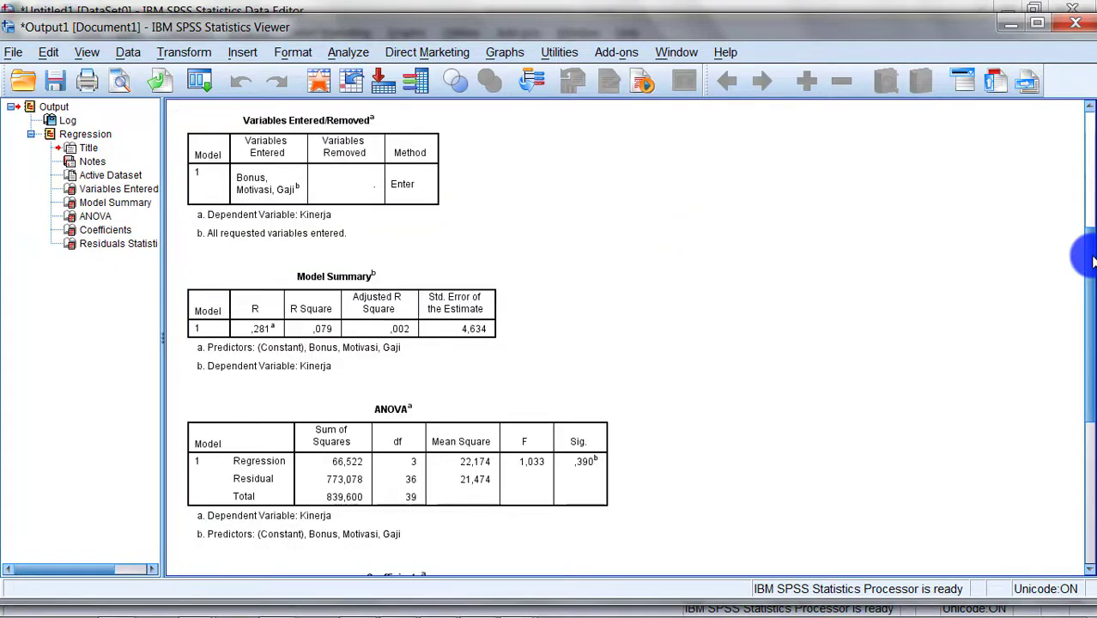
pyautogui.moveTo(1078, 246); pyautogui.dragTo(1092, 139)
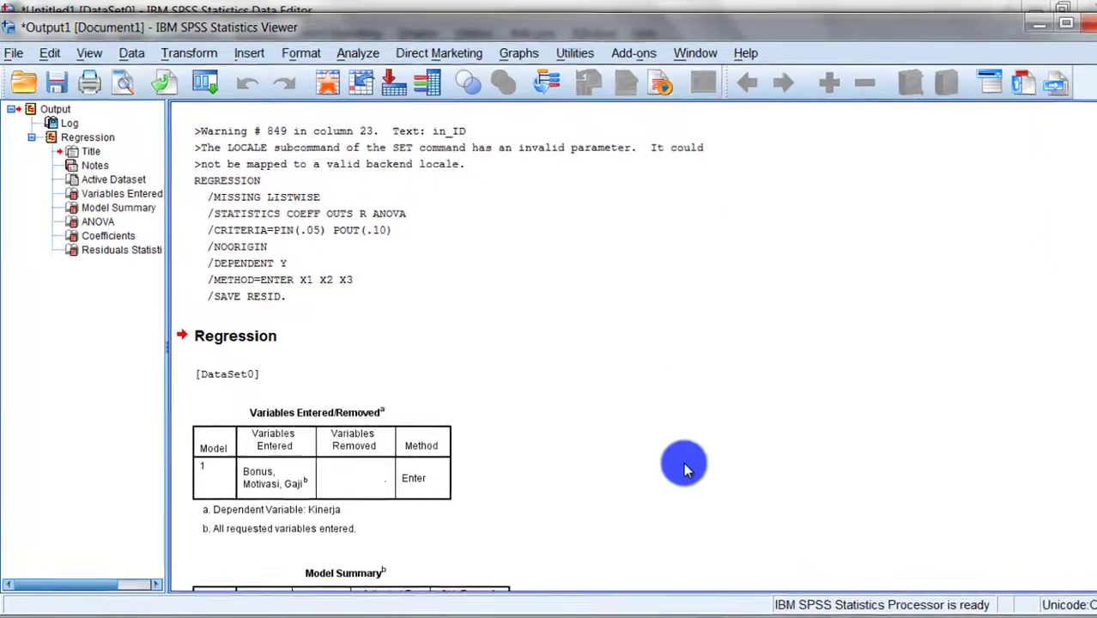
pyautogui.hotkey('alt', 'Tab')
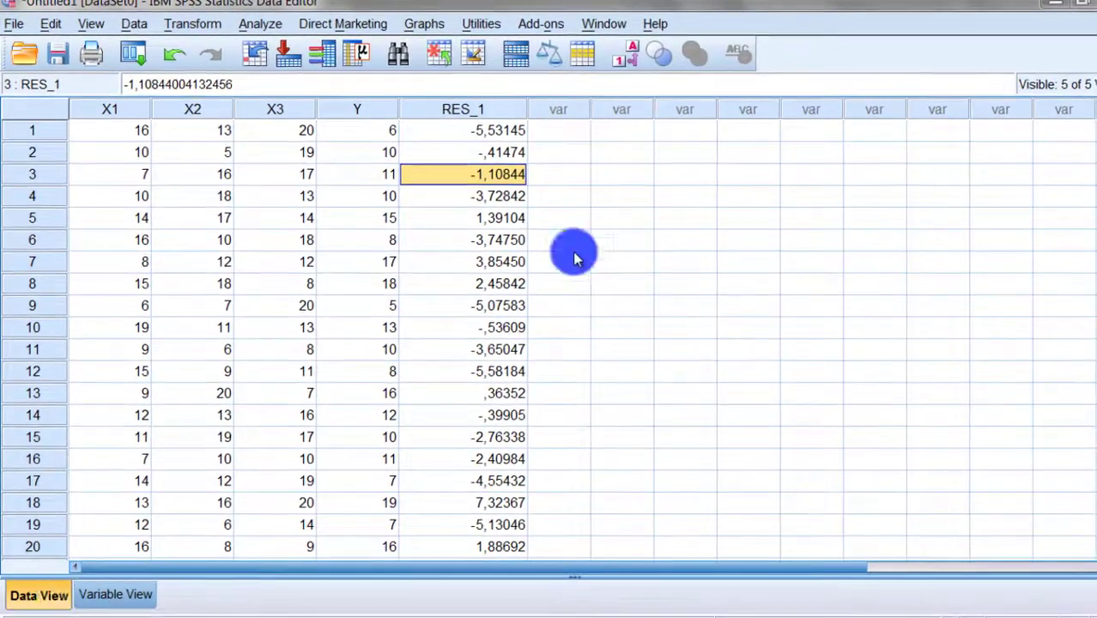
pyautogui.click(490, 107)
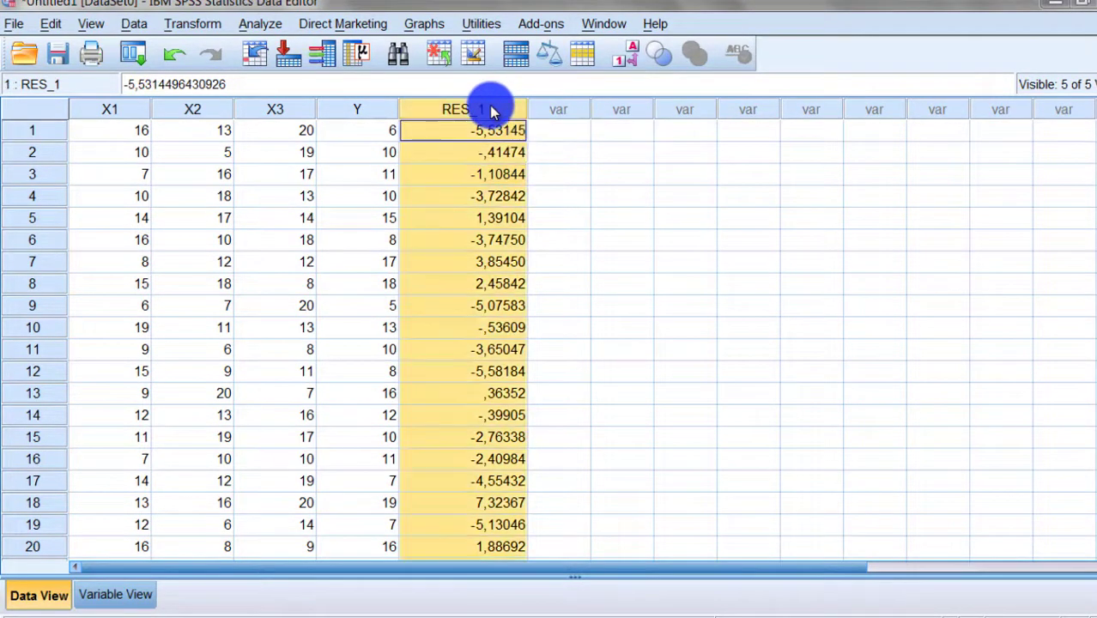
pyautogui.click(574, 129)
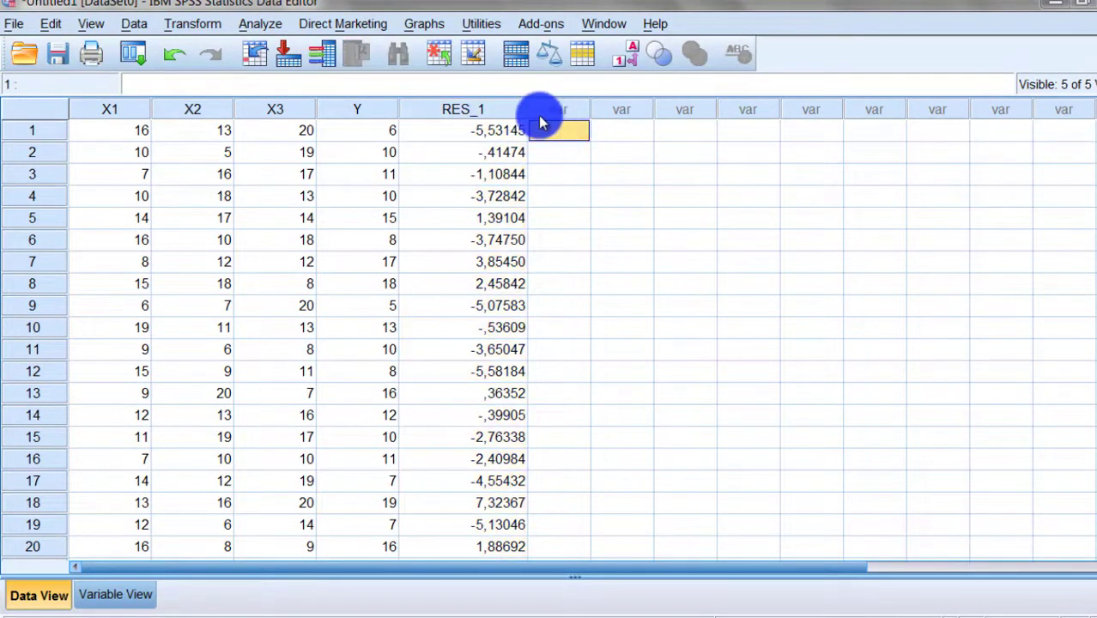
pyautogui.click(502, 110)
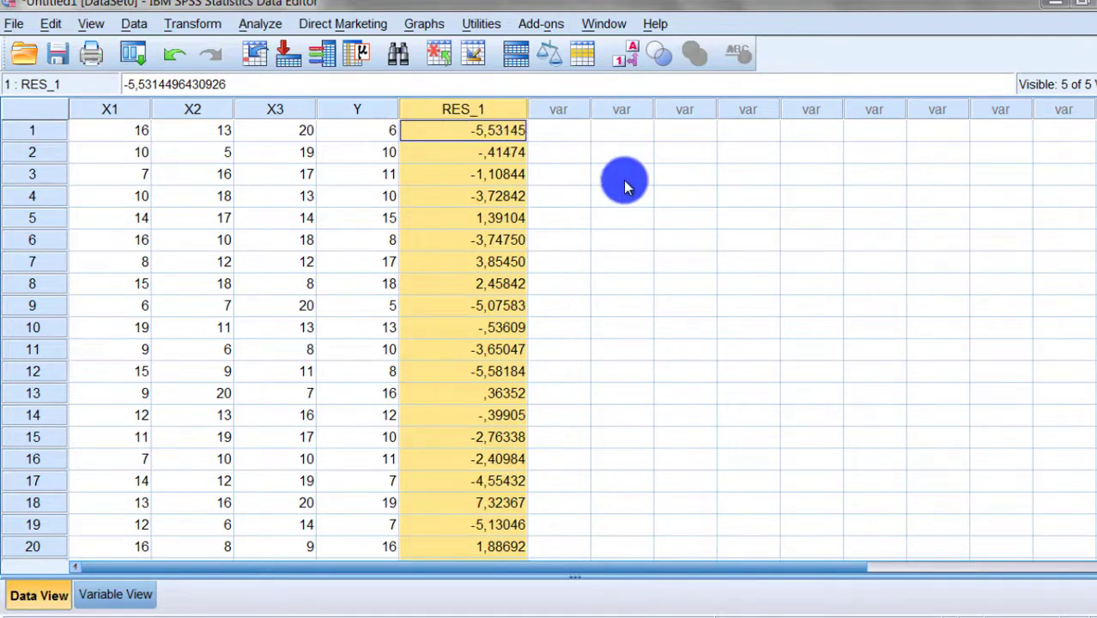
pyautogui.click(558, 175)
# - Run a legacy one-sample Kolmogorov-Smirnov test on the unstandardized residual with Normal as the test distribution
pyautogui.click(262, 24)
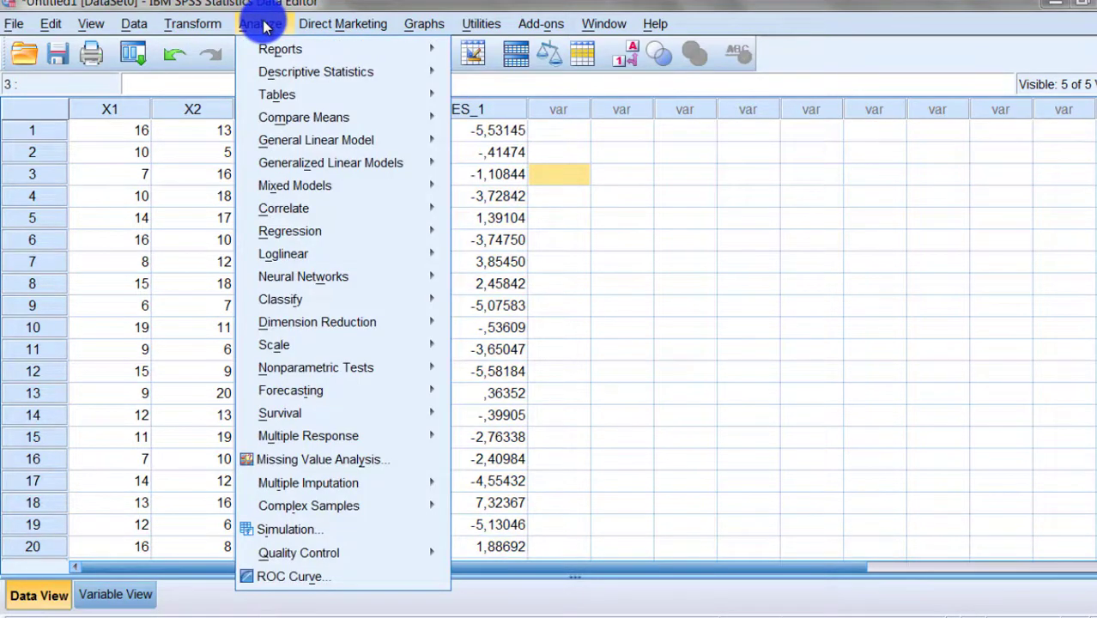
pyautogui.moveTo(285, 105)
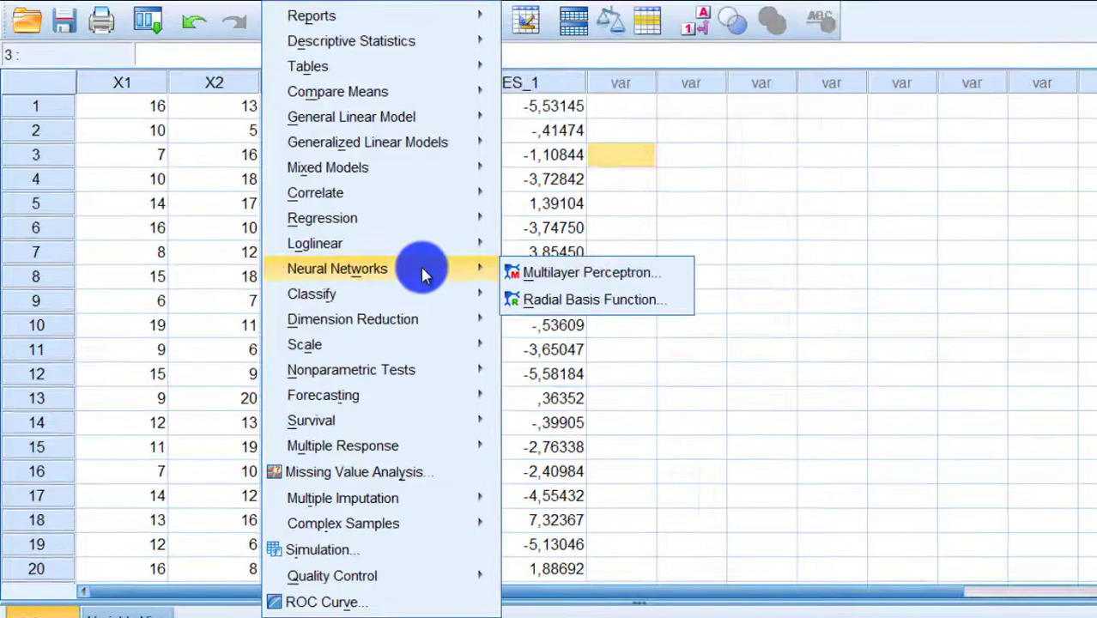
pyautogui.moveTo(415, 370)
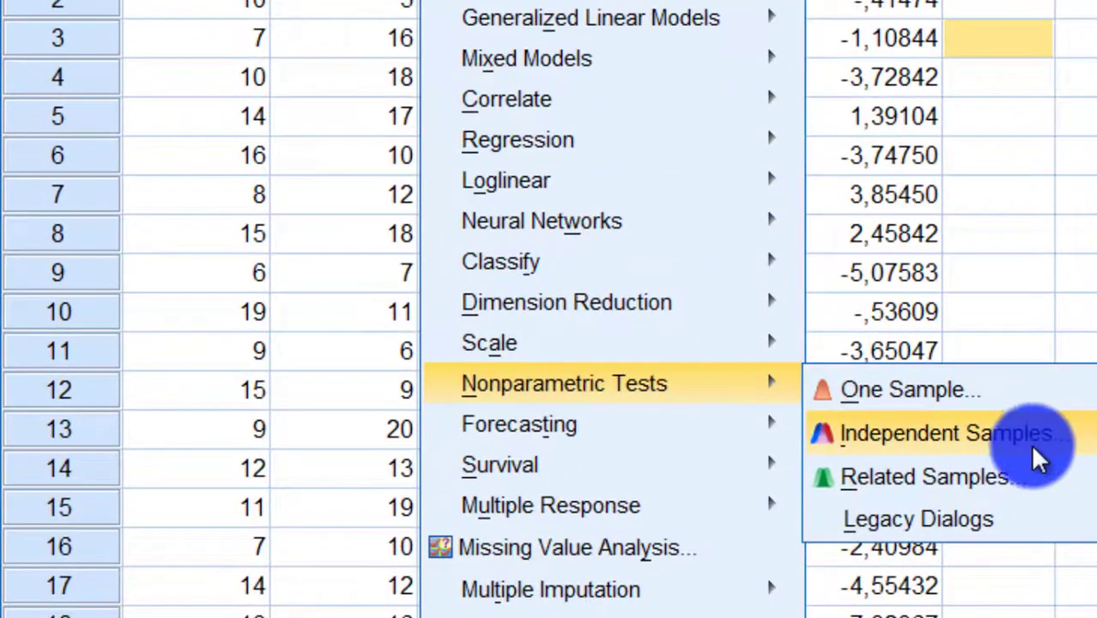
pyautogui.moveTo(1065, 521)
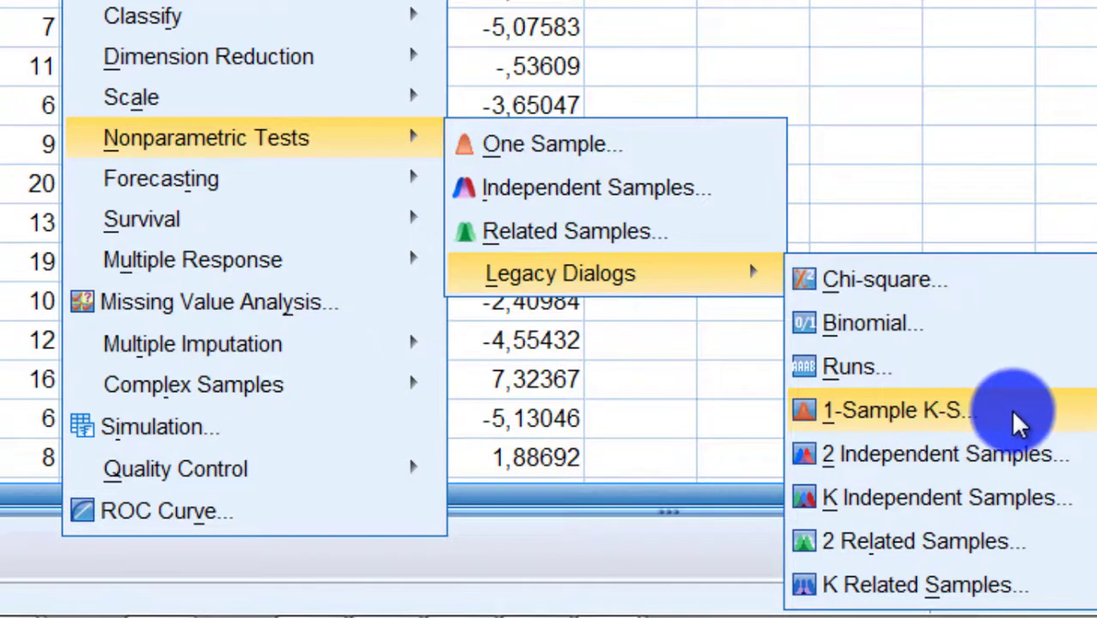
pyautogui.click(1019, 421)
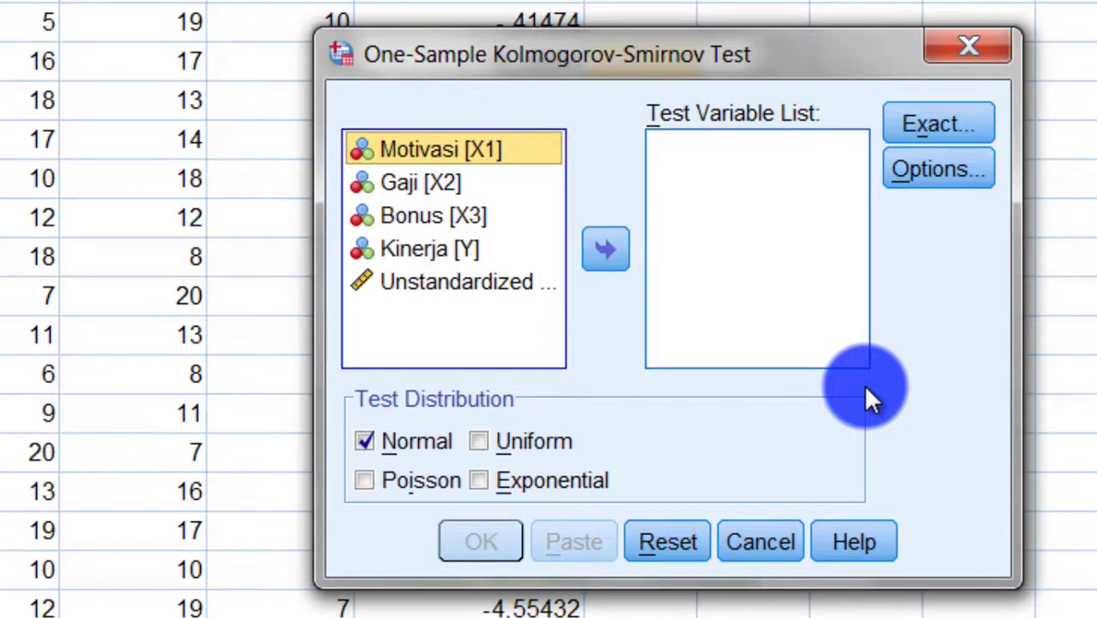
pyautogui.click(468, 286)
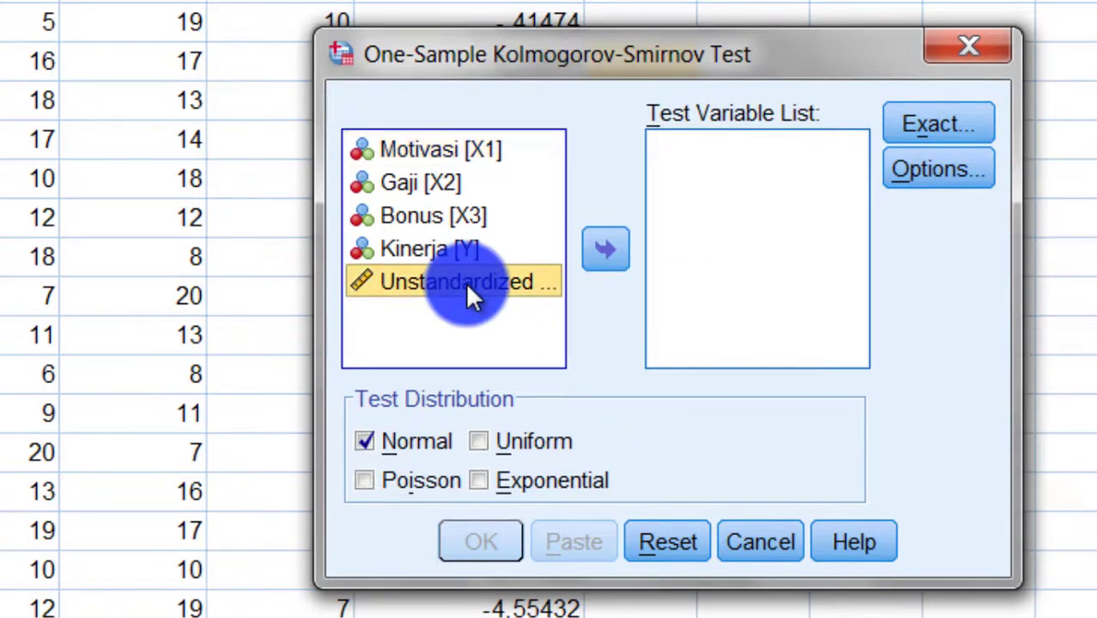
pyautogui.click(601, 251)
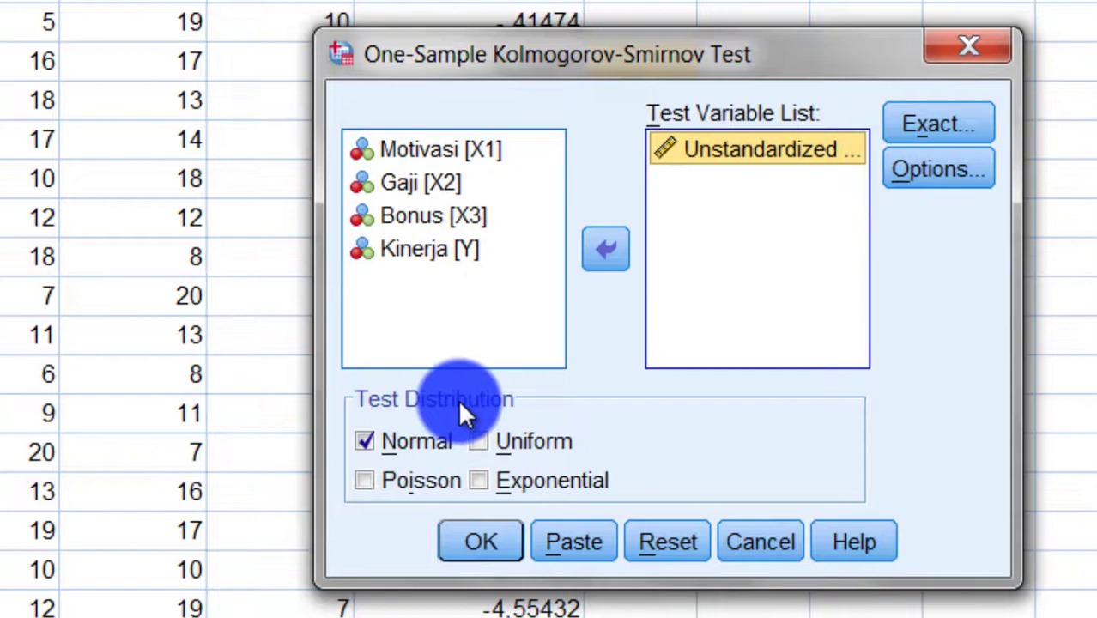
pyautogui.click(496, 557)
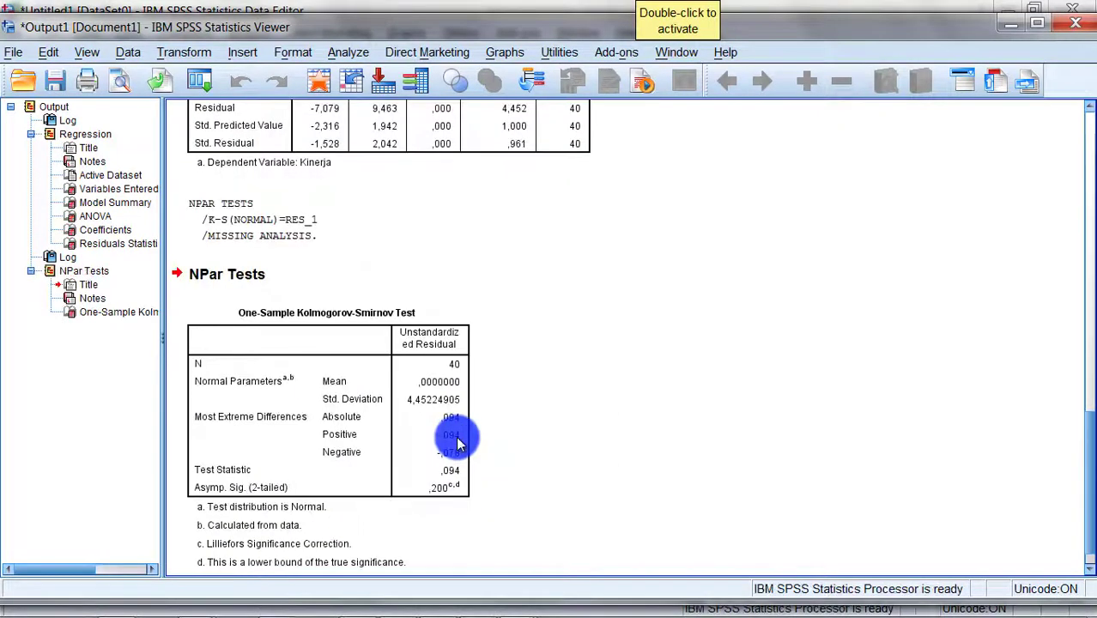
# - Look back through the regression tables in the output and return to the NPar Tests section to read the Kolmogorov-Smirnov table
pyautogui.click(1089, 253)
pyautogui.click(1091, 254)
pyautogui.moveTo(1093, 191); pyautogui.dragTo(1084, 321)
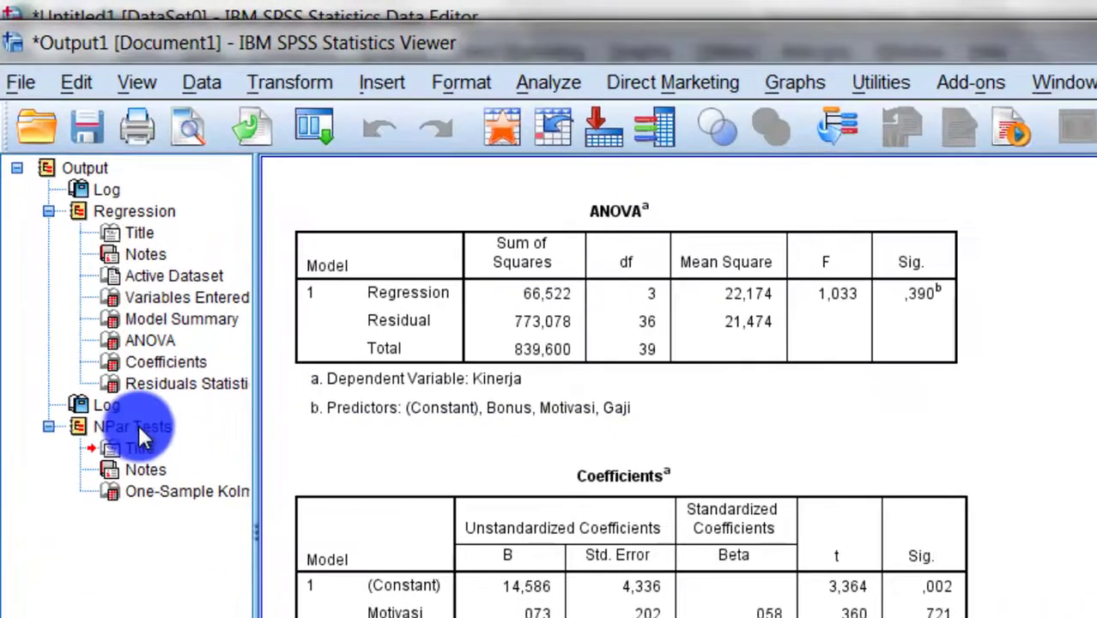
pyautogui.click(61, 423)
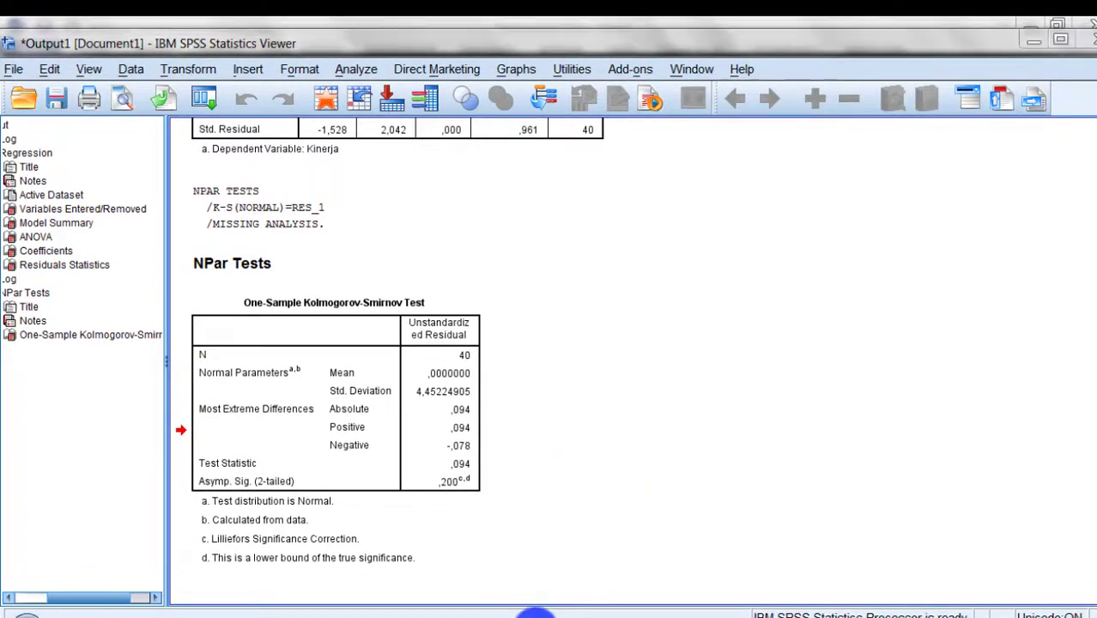
# - Return to the Data Editor and reopen Linear Regression, checking Kinerja as dependent and Motivasi, Gaji and Bonus as independents
pyautogui.moveTo(536, 617)
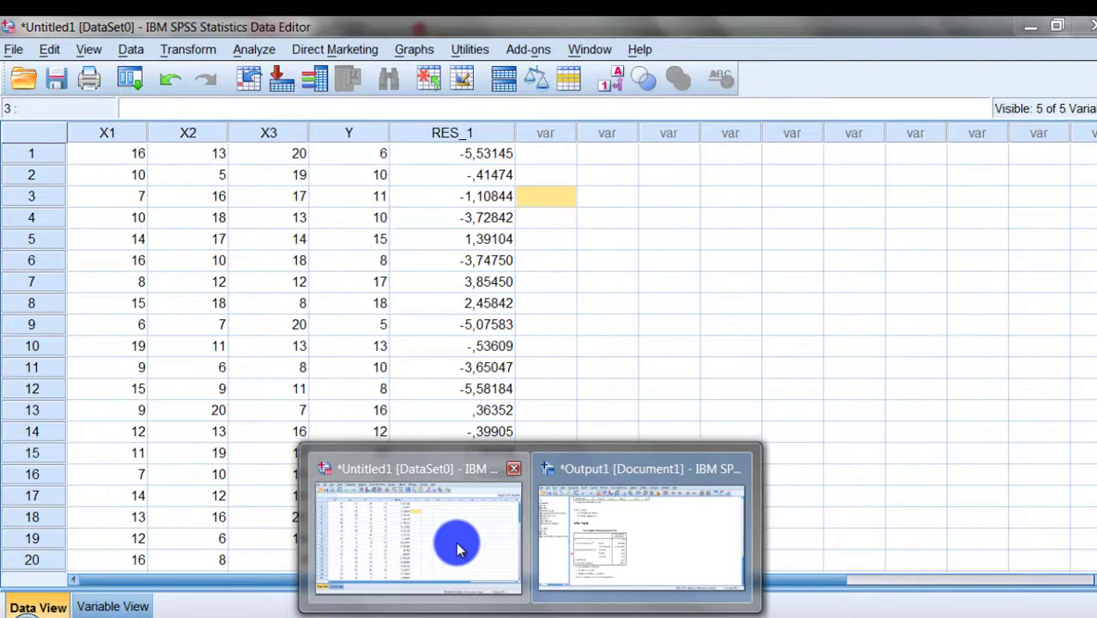
pyautogui.click(457, 550)
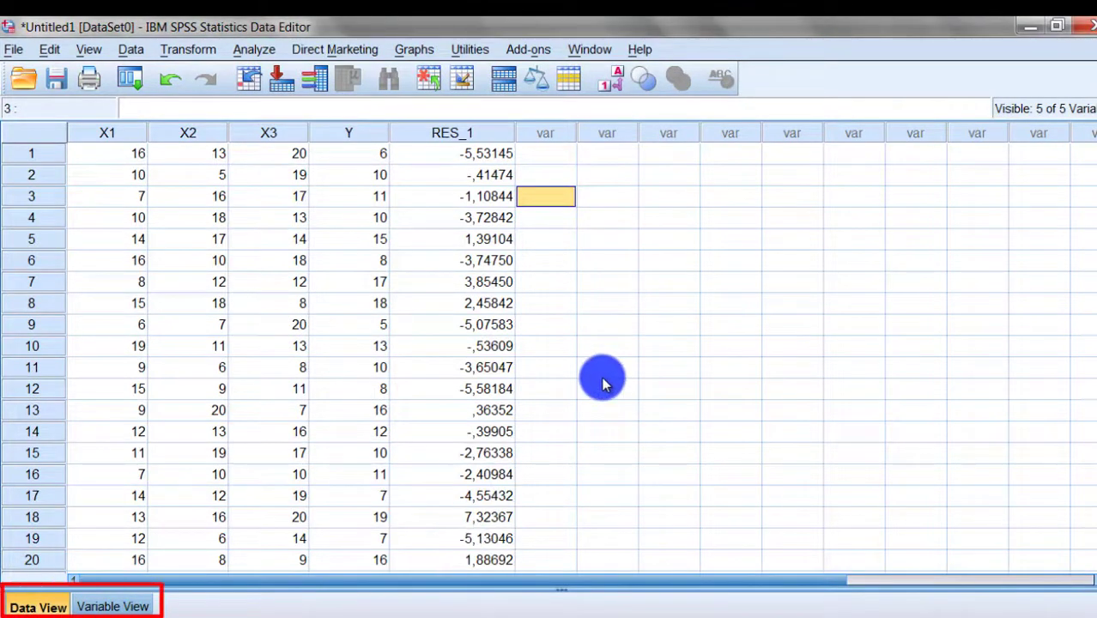
pyautogui.click(262, 50)
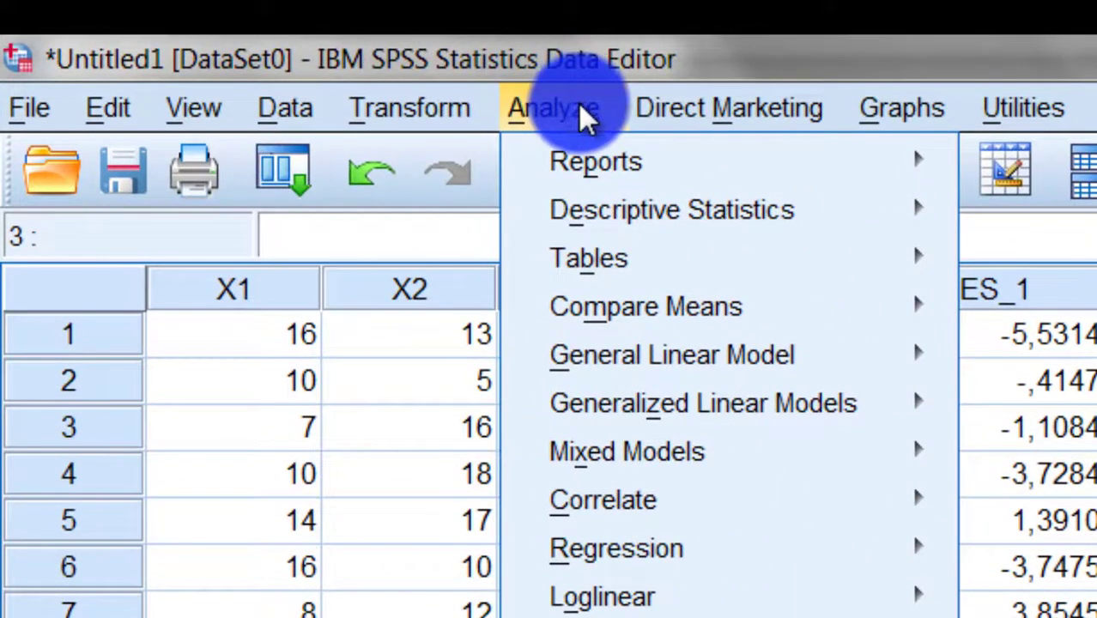
pyautogui.moveTo(912, 548)
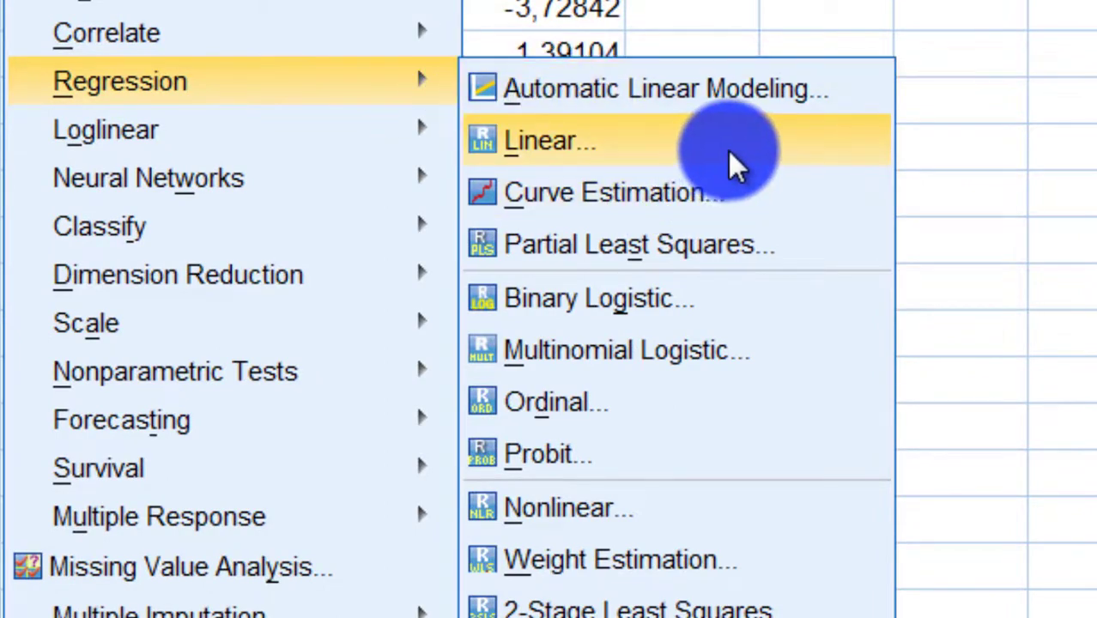
pyautogui.click(756, 163)
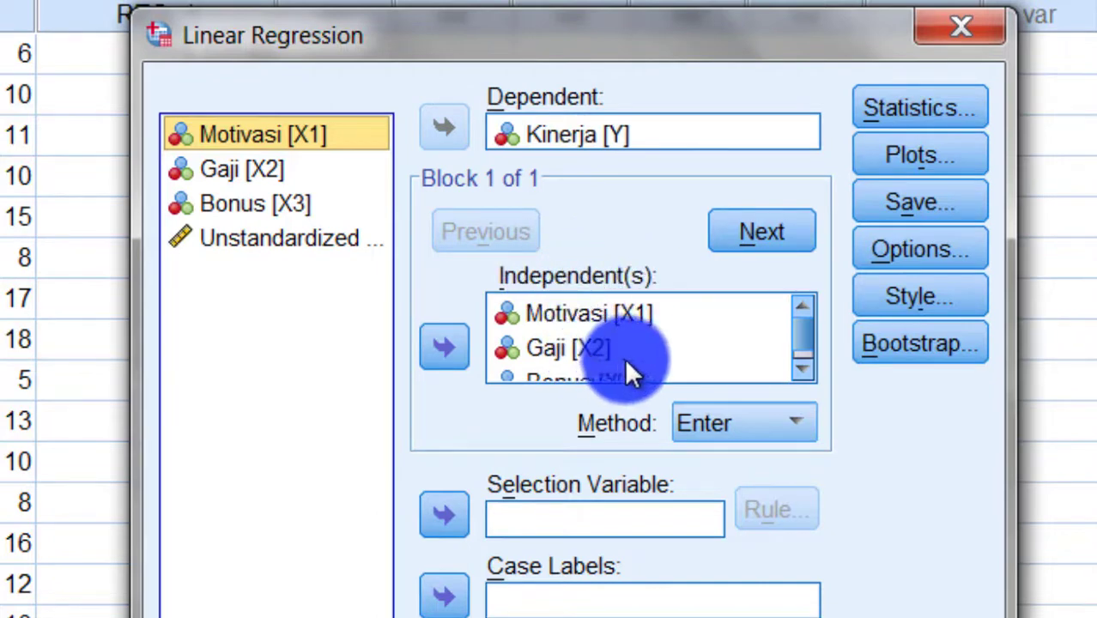
pyautogui.click(648, 349)
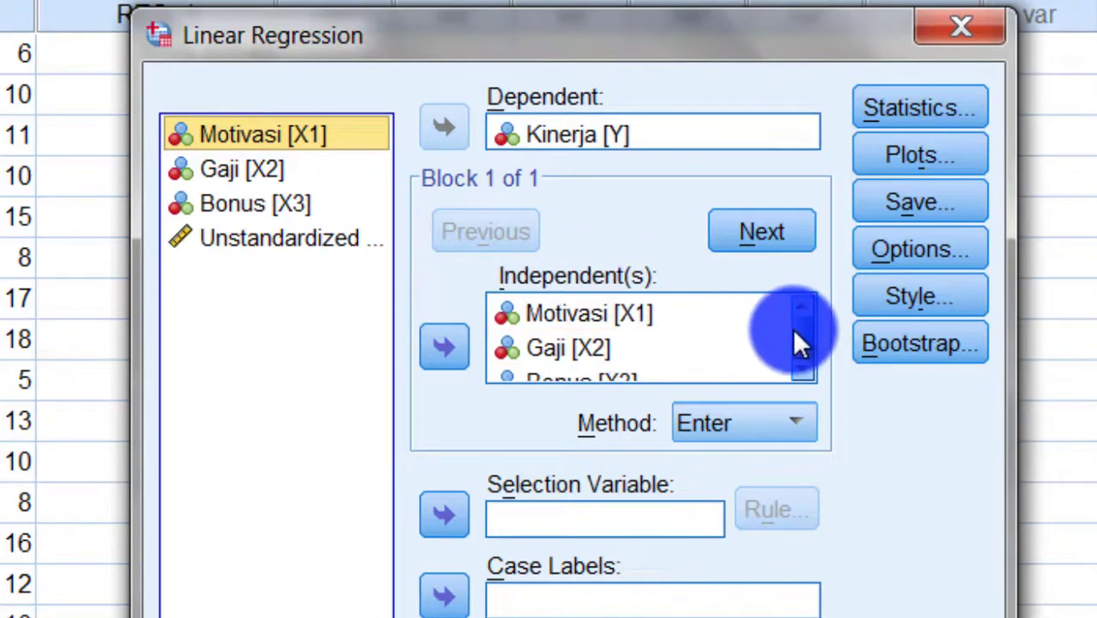
pyautogui.moveTo(804, 323); pyautogui.dragTo(808, 337)
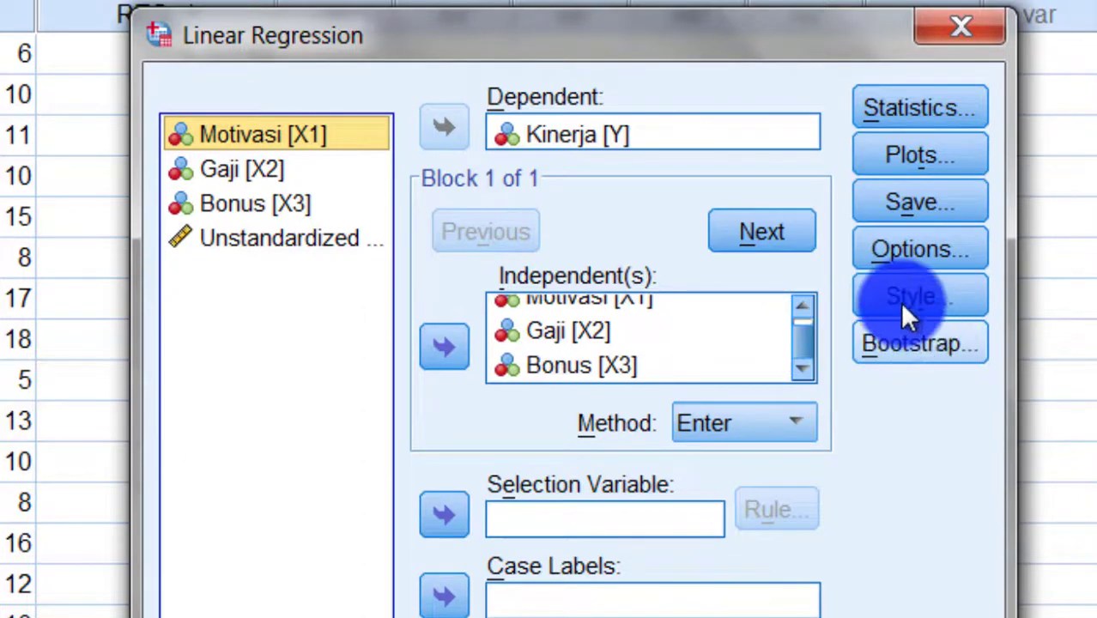
# - Enable the histogram and normal probability plot of the standardized residuals and run the regression
pyautogui.click(960, 156)
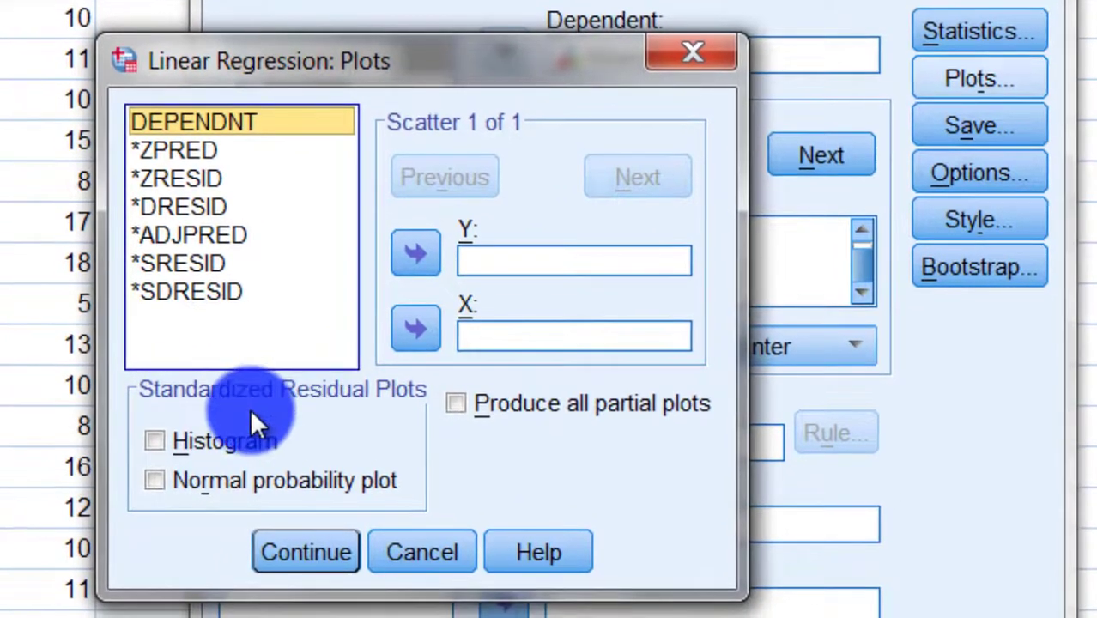
pyautogui.click(158, 440)
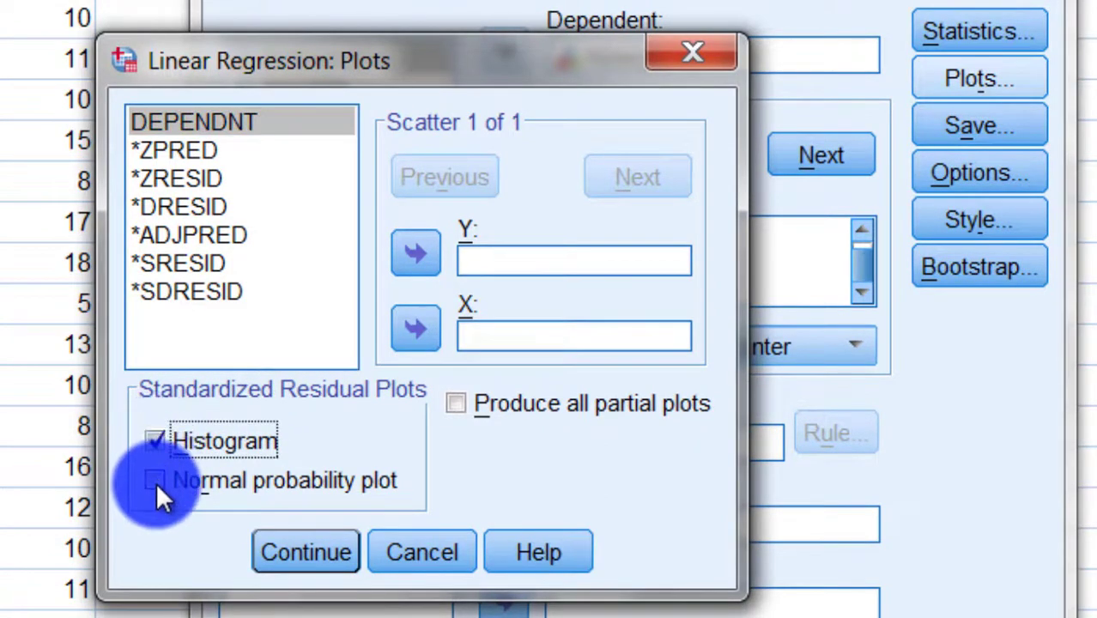
pyautogui.click(156, 483)
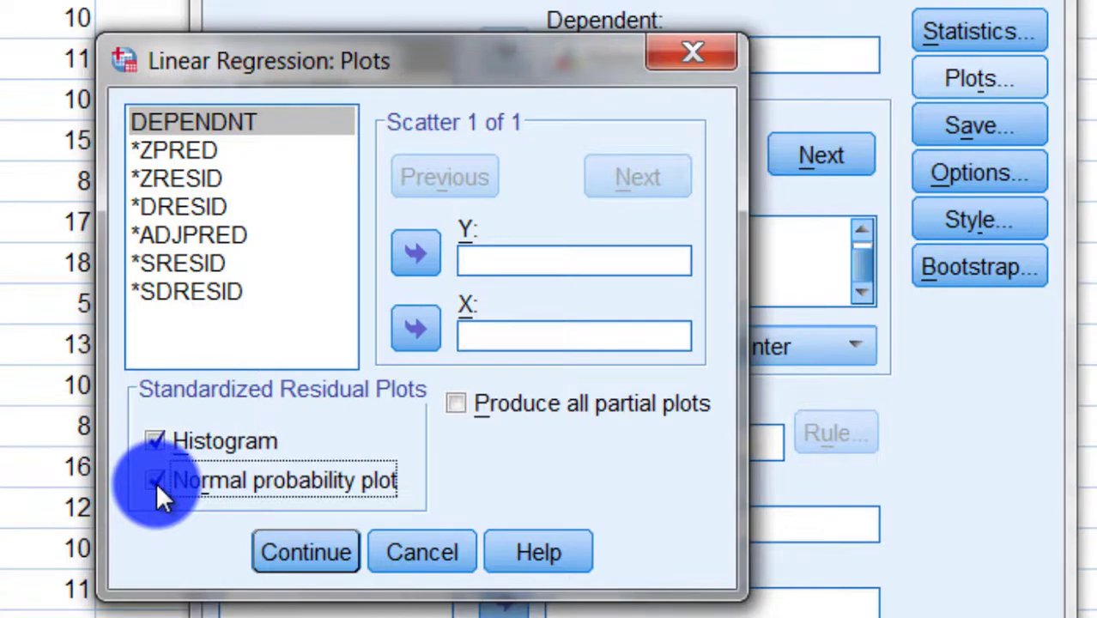
pyautogui.click(338, 541)
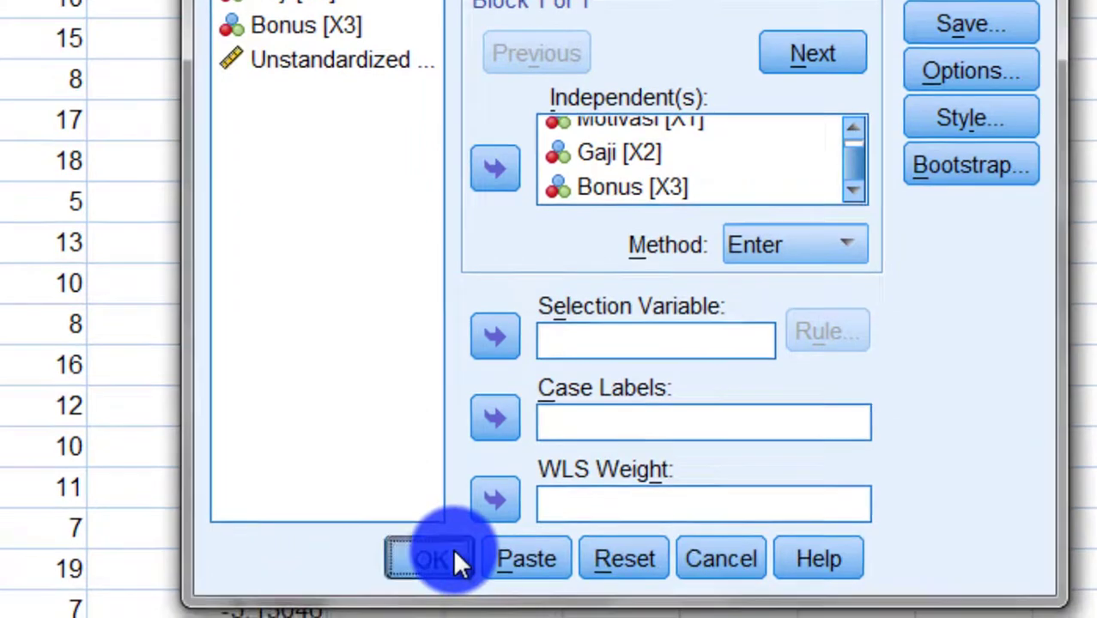
pyautogui.click(455, 614)
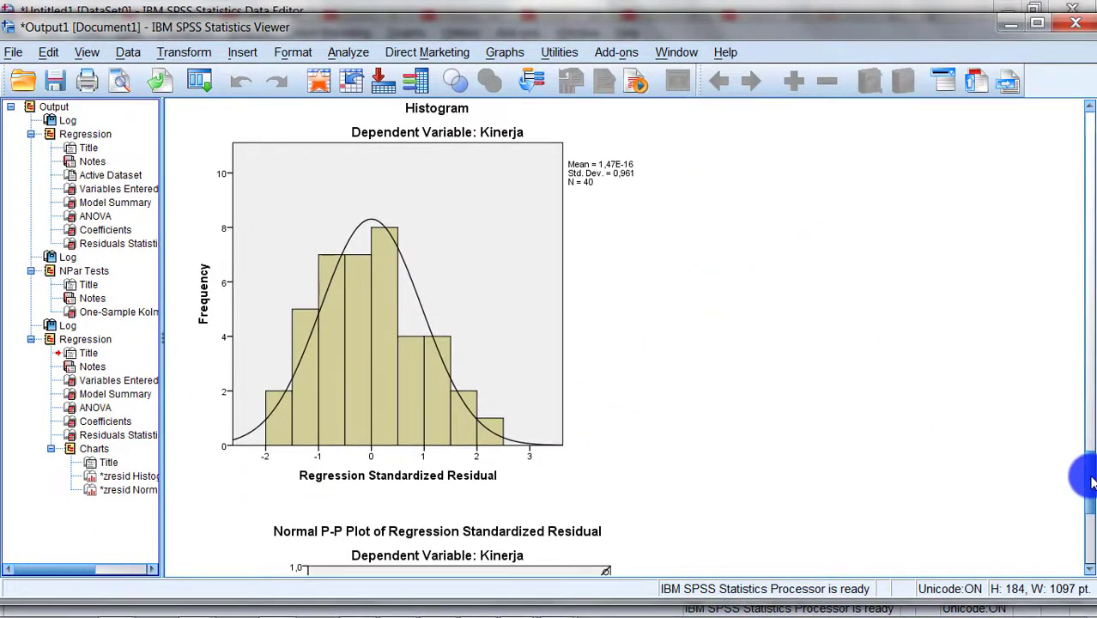
# - Examine the histogram of the regression standardized residuals in the output charts and select it
pyautogui.moveTo(1091, 476); pyautogui.dragTo(1090, 469)
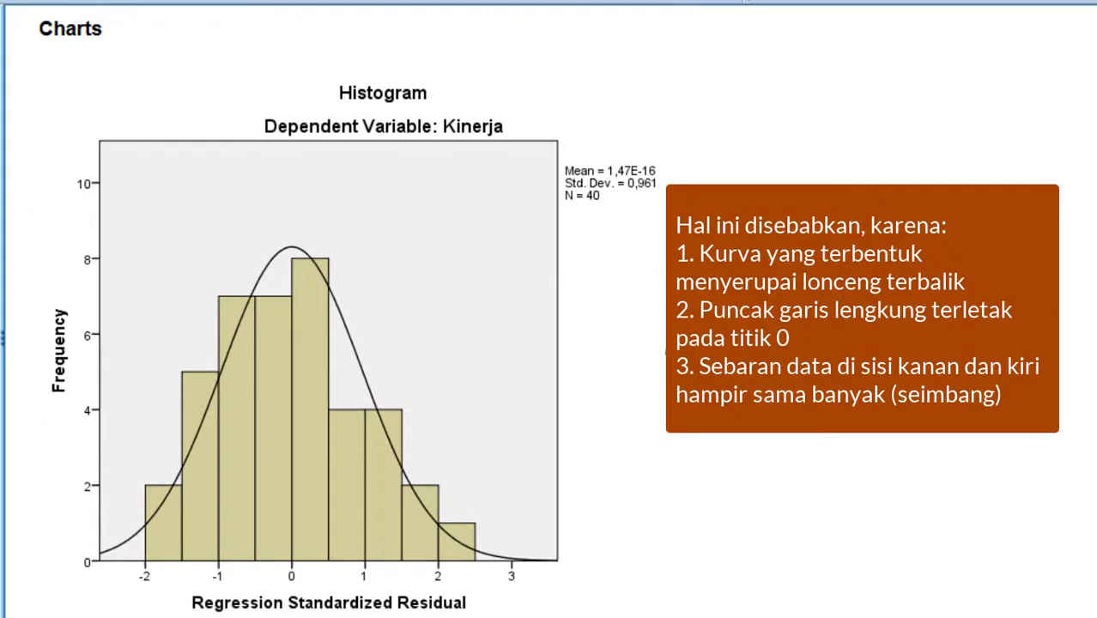
pyautogui.click(489, 209)
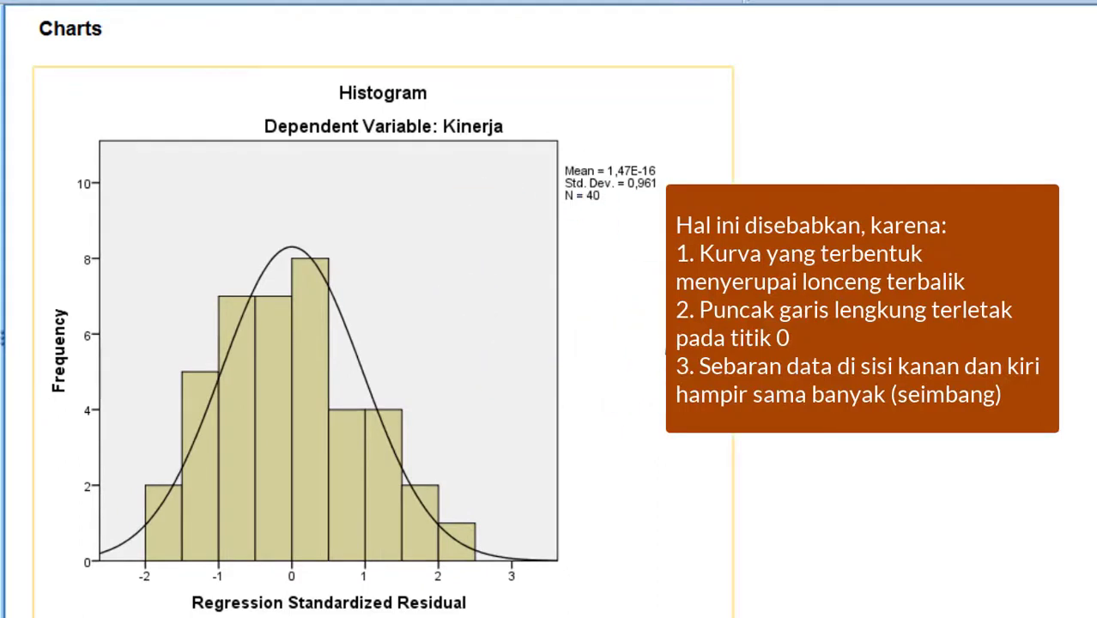